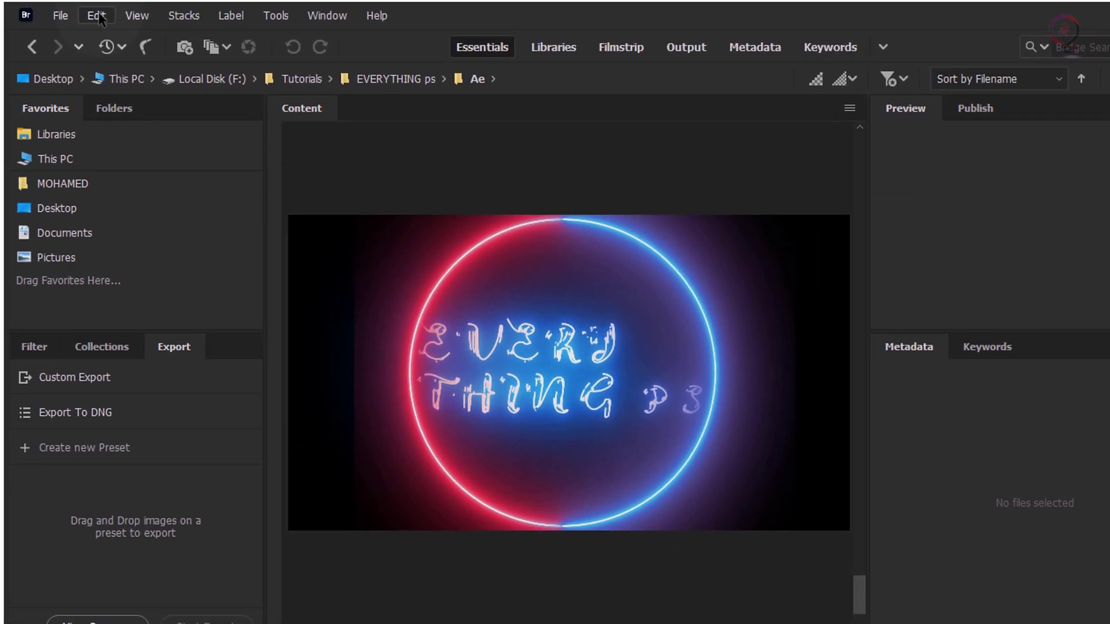
Step: Review the Thumbnails preferences (thumbnails over preview generation, video preview on hover) and accept them
{"action": "left_click", "coordinate": [88, 13]}
{"action": "left_click", "coordinate": [168, 448]}
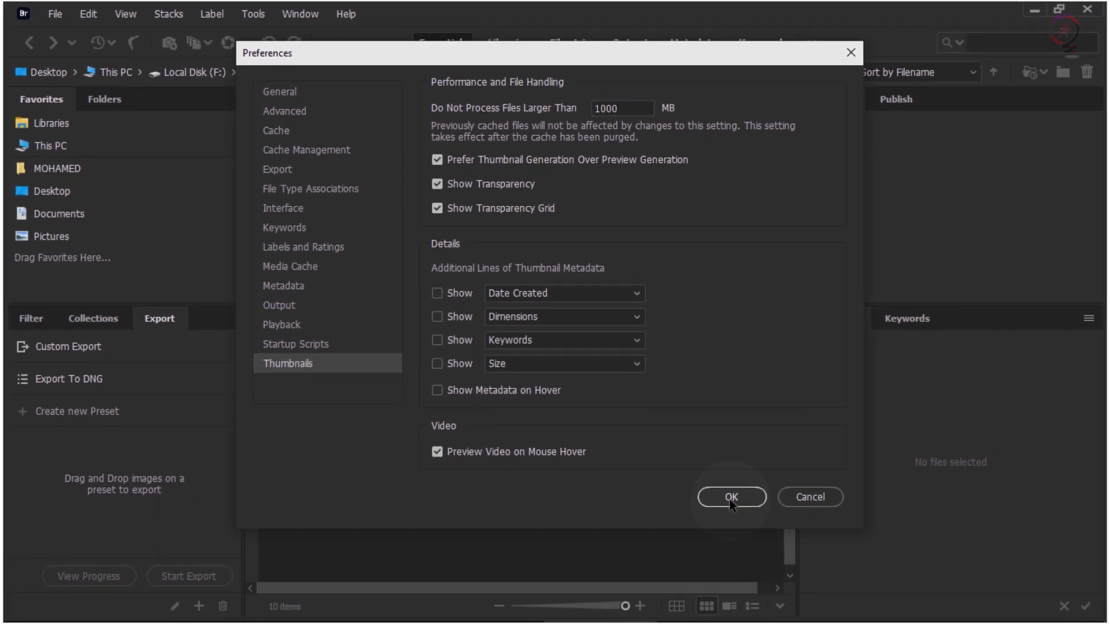
{"action": "left_click", "coordinate": [731, 499]}
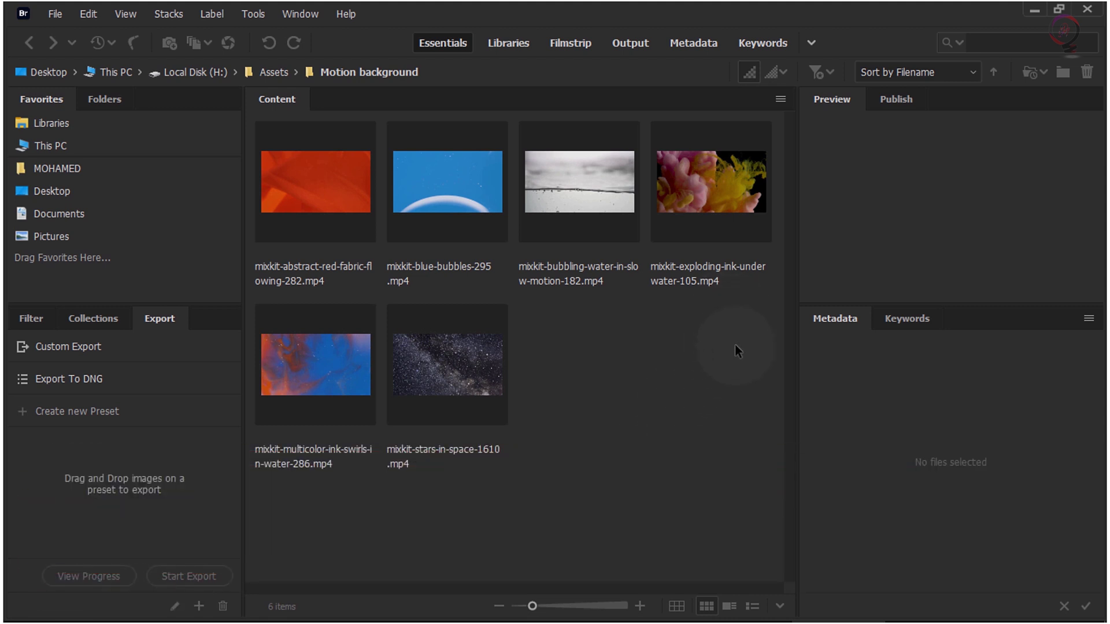
Step: Sort the Motion background clips manually and move mixkit-stars-in-space right after the red fabric clip
{"action": "mouse_move", "coordinate": [758, 335]}
{"action": "left_mouse_down"}
{"action": "mouse_move", "coordinate": [557, 335]}
{"action": "mouse_move", "coordinate": [456, 248]}
{"action": "left_mouse_up"}
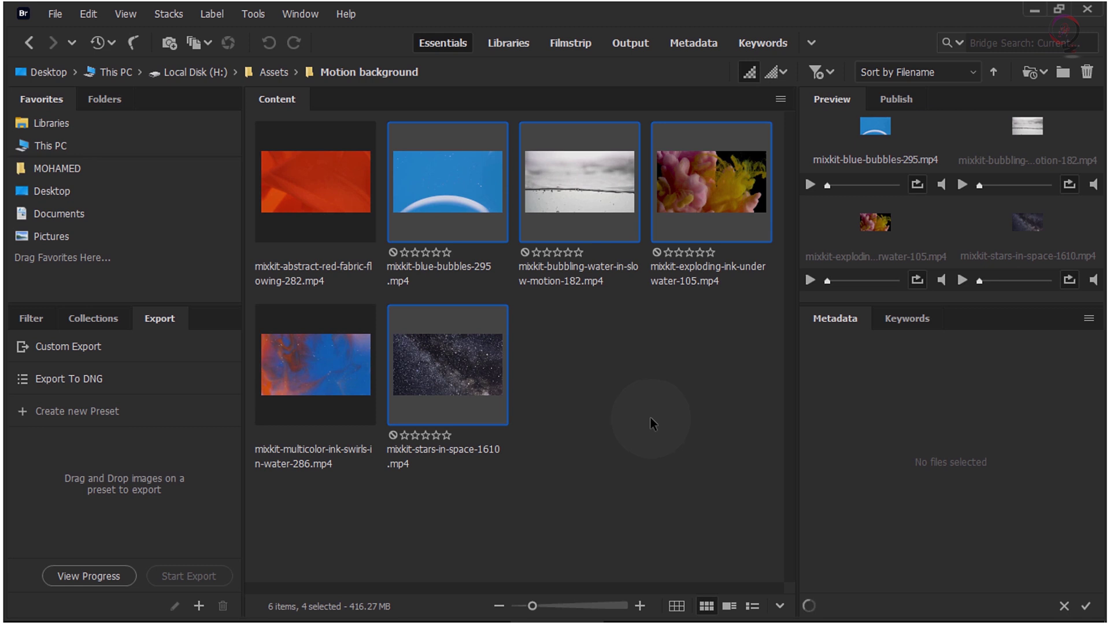
{"action": "left_click", "coordinate": [664, 381]}
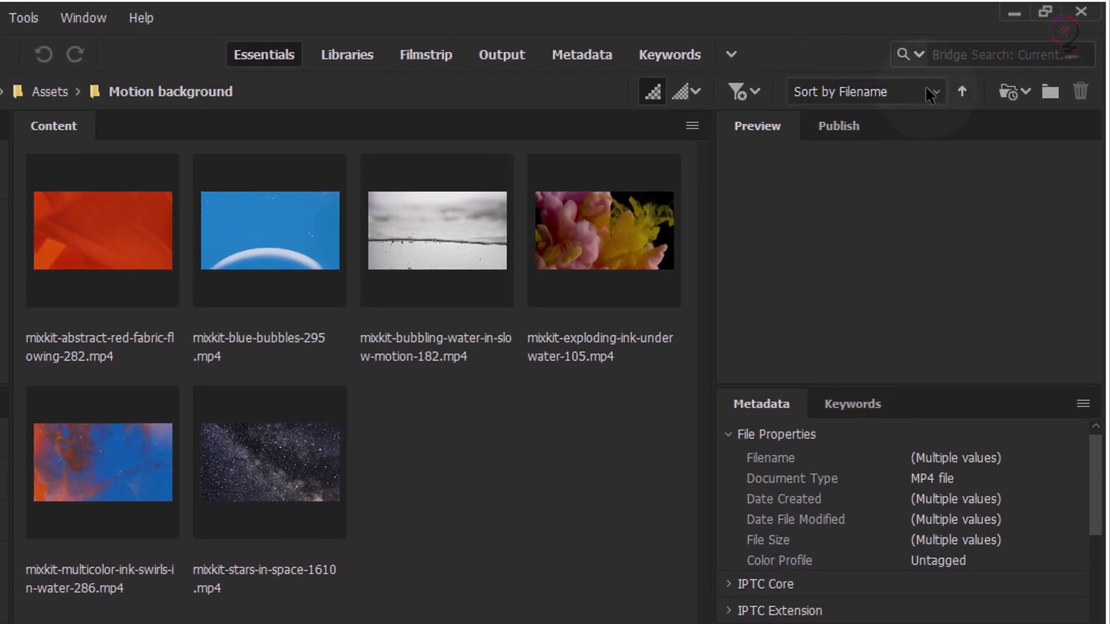
{"action": "left_click", "coordinate": [960, 72]}
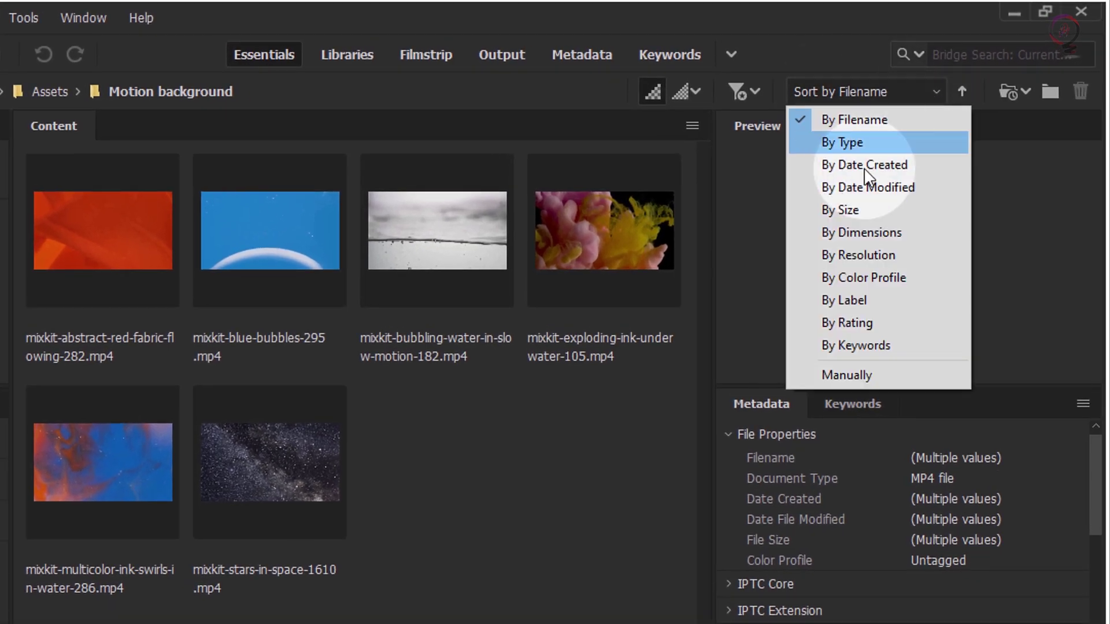
{"action": "left_click", "coordinate": [871, 375]}
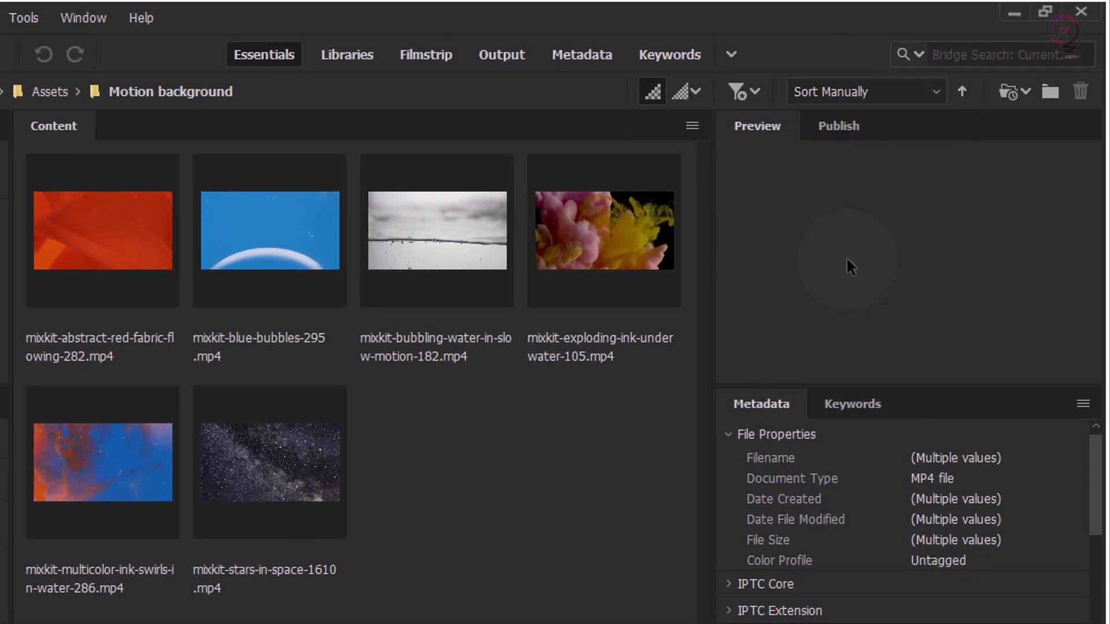
{"action": "left_click_drag", "start_coordinate": [320, 484], "coordinate": [127, 267]}
{"action": "left_click_drag", "start_coordinate": [700, 366], "coordinate": [444, 210]}
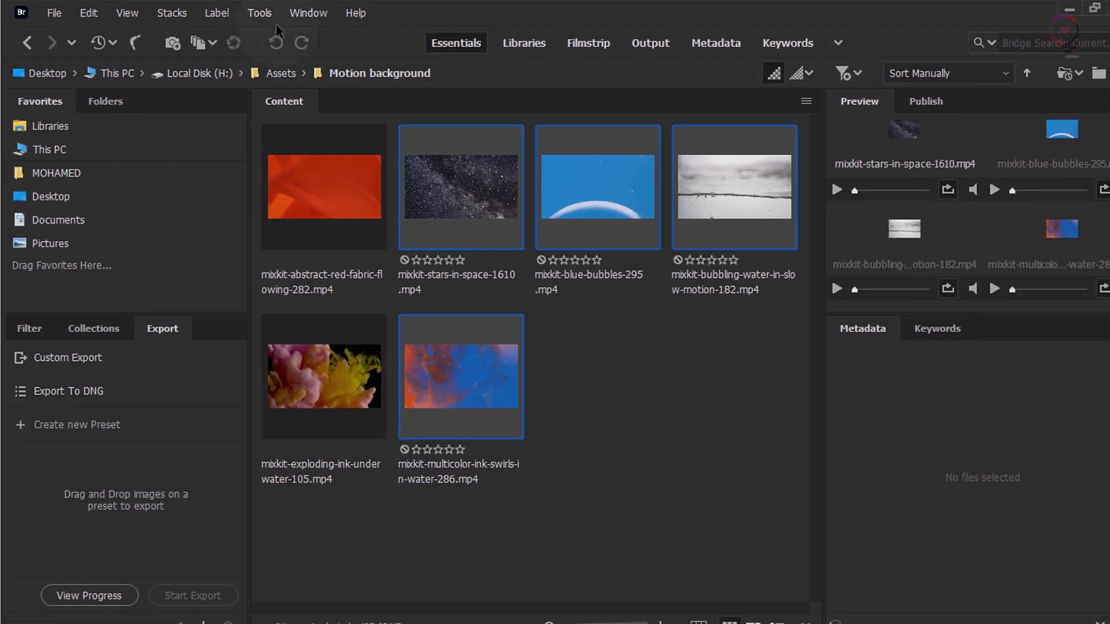
Step: Add the four selected clips to the Adobe Media Encoder queue from Tools > Media Encoder
{"action": "left_click", "coordinate": [251, 12]}
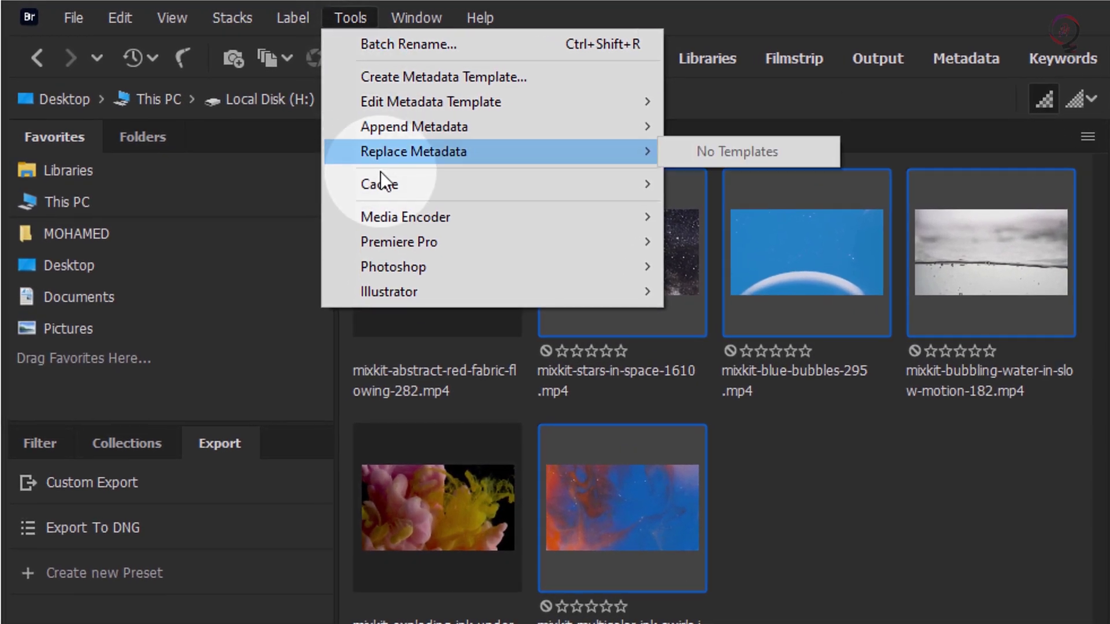
{"action": "mouse_move", "coordinate": [419, 218]}
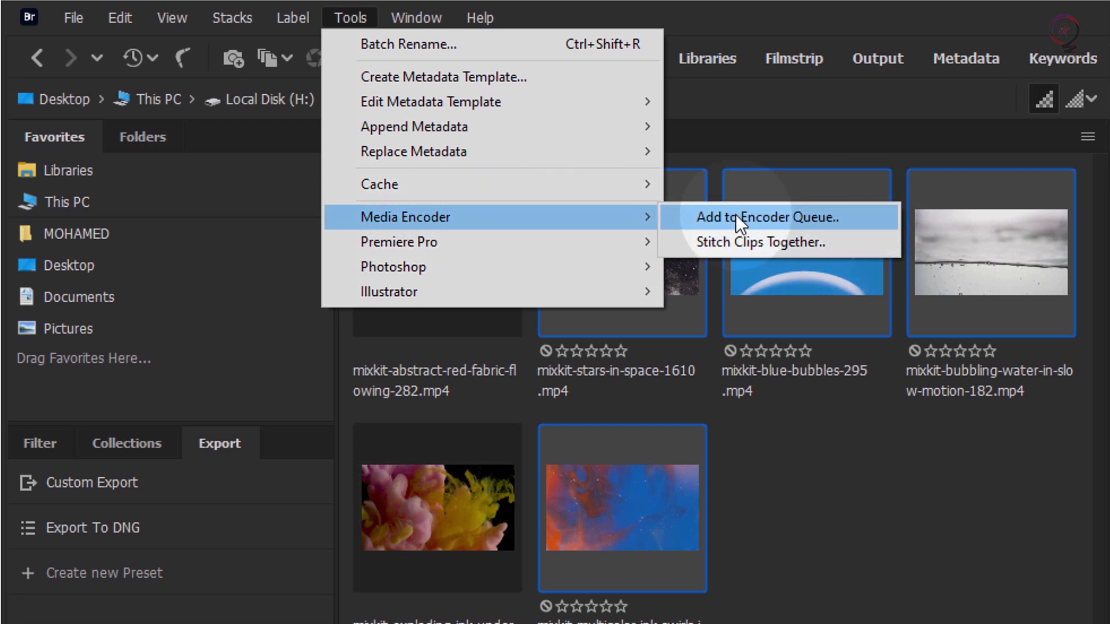
{"action": "left_click", "coordinate": [890, 219]}
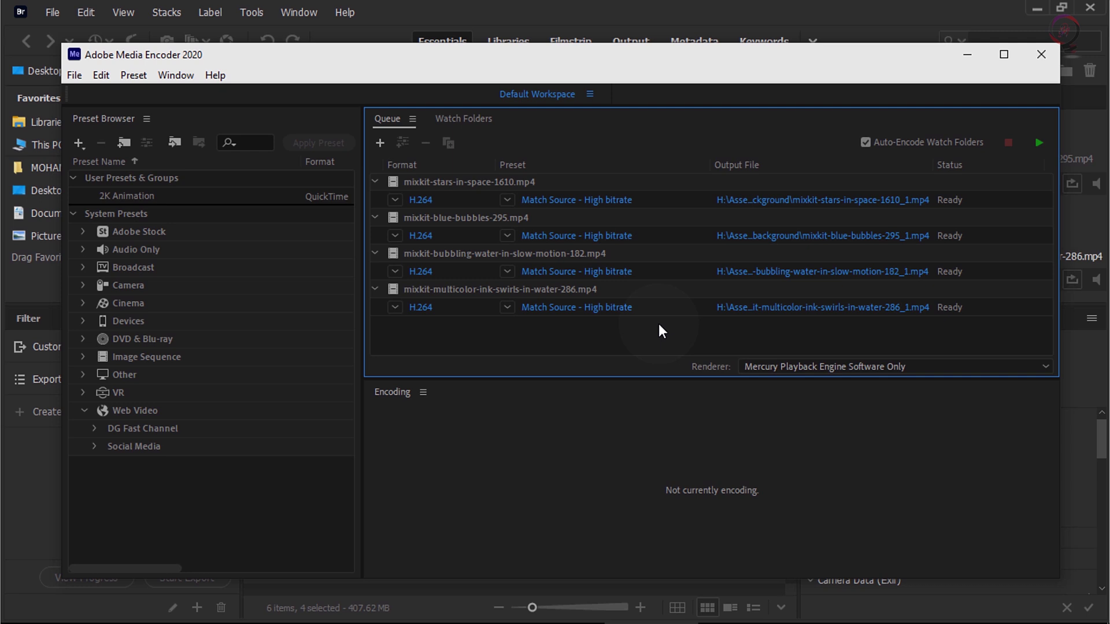
Step: Remove all four queued items from Media Encoder and minimize it
{"action": "left_click_drag", "start_coordinate": [659, 325], "coordinate": [591, 193]}
{"action": "right_click", "coordinate": [591, 194]}
{"action": "left_click", "coordinate": [633, 364]}
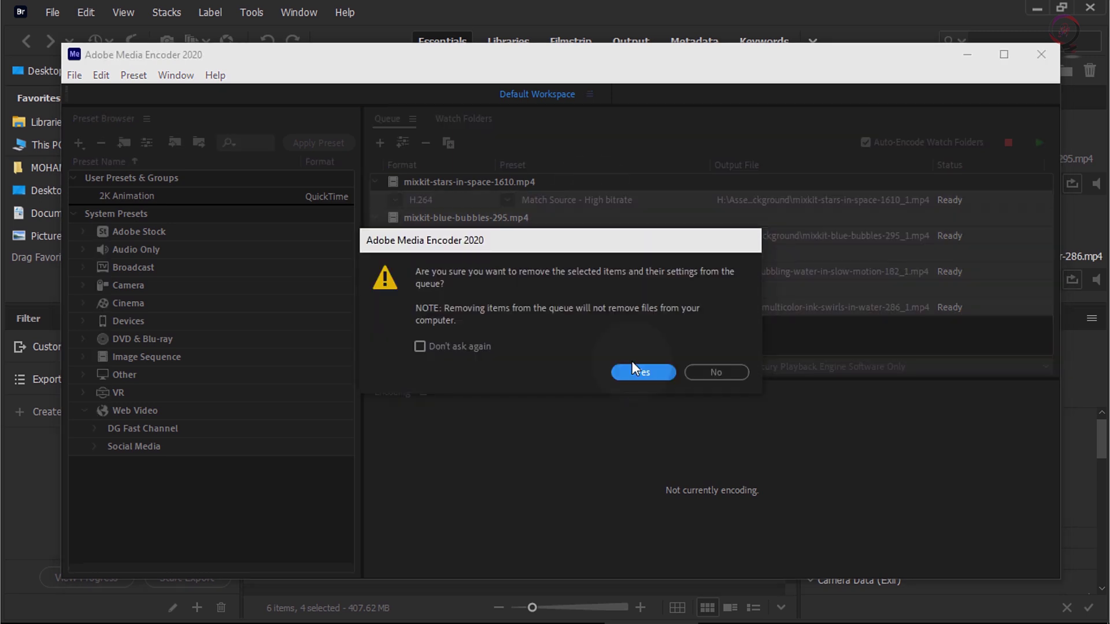
{"action": "left_click", "coordinate": [637, 370]}
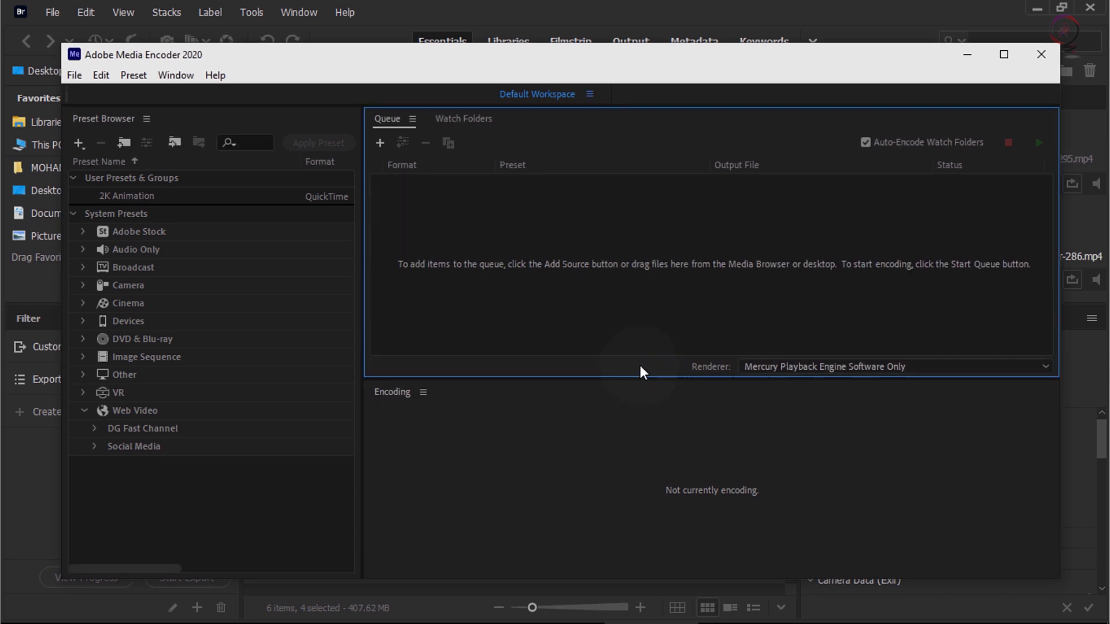
{"action": "left_click", "coordinate": [970, 62]}
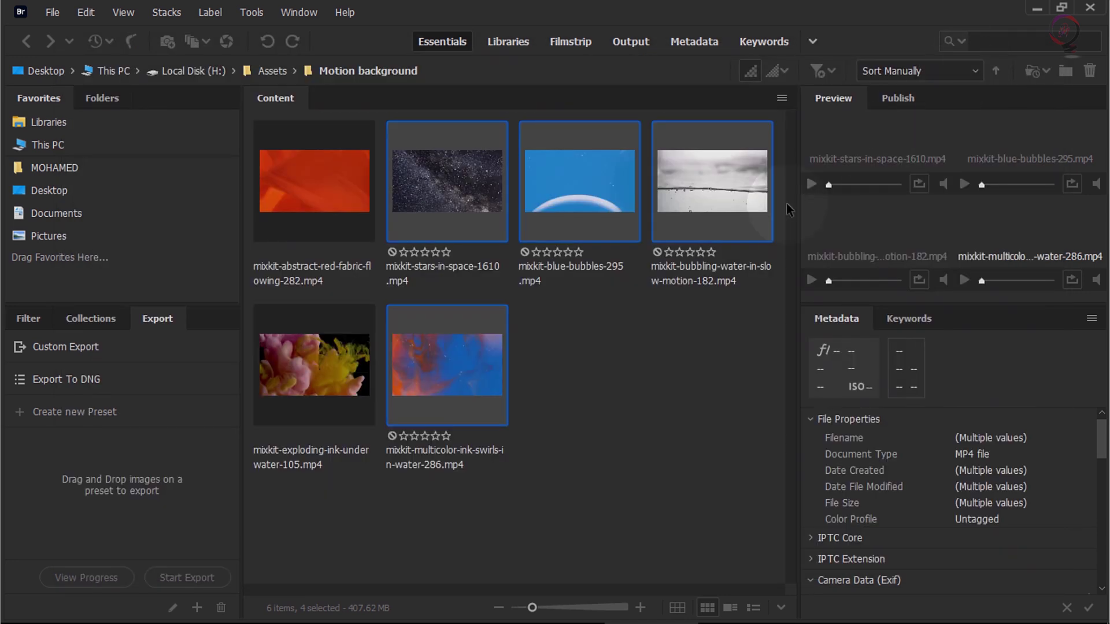
Step: Place the selected clips into Adobe Media Encoder from the thumbnails' Place menu
{"action": "right_click", "coordinate": [572, 197]}
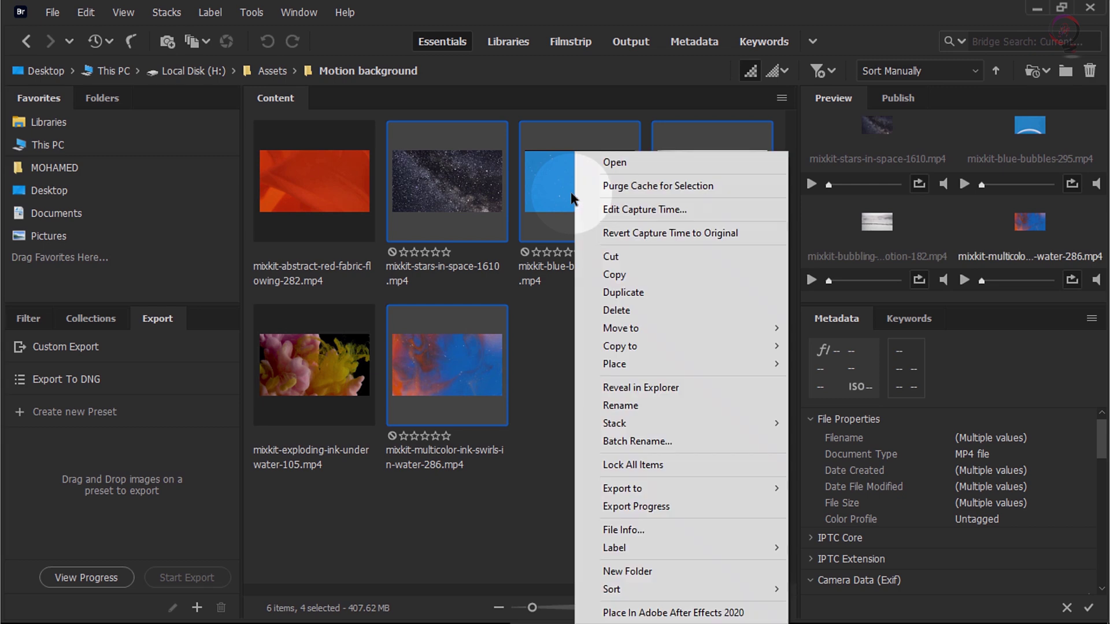
{"action": "mouse_move", "coordinate": [616, 369]}
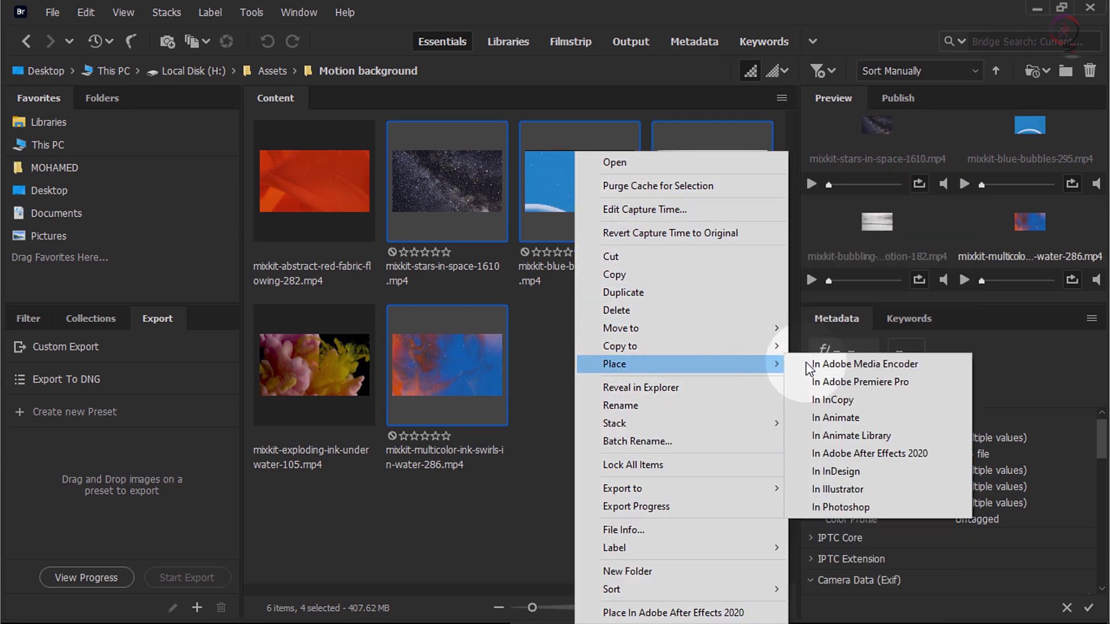
{"action": "left_click", "coordinate": [951, 367]}
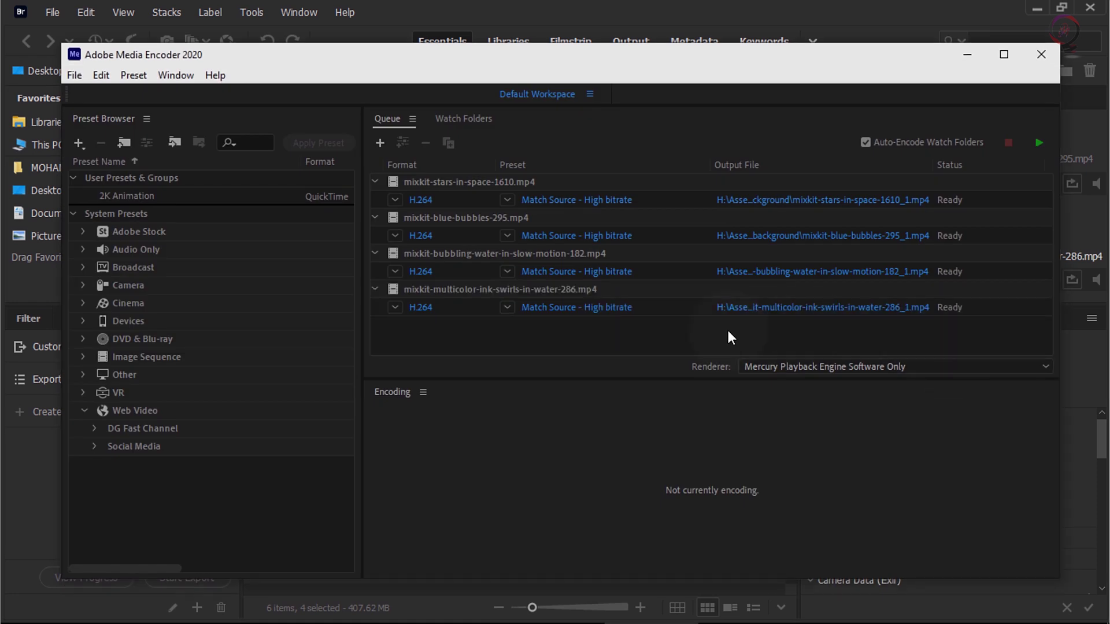
Step: Select and remove every queued item, then minimize Media Encoder
{"action": "key", "text": "ctrl+a"}
{"action": "right_click", "coordinate": [555, 203]}
{"action": "left_click", "coordinate": [578, 366]}
{"action": "left_click", "coordinate": [636, 373]}
{"action": "left_click", "coordinate": [966, 55]}
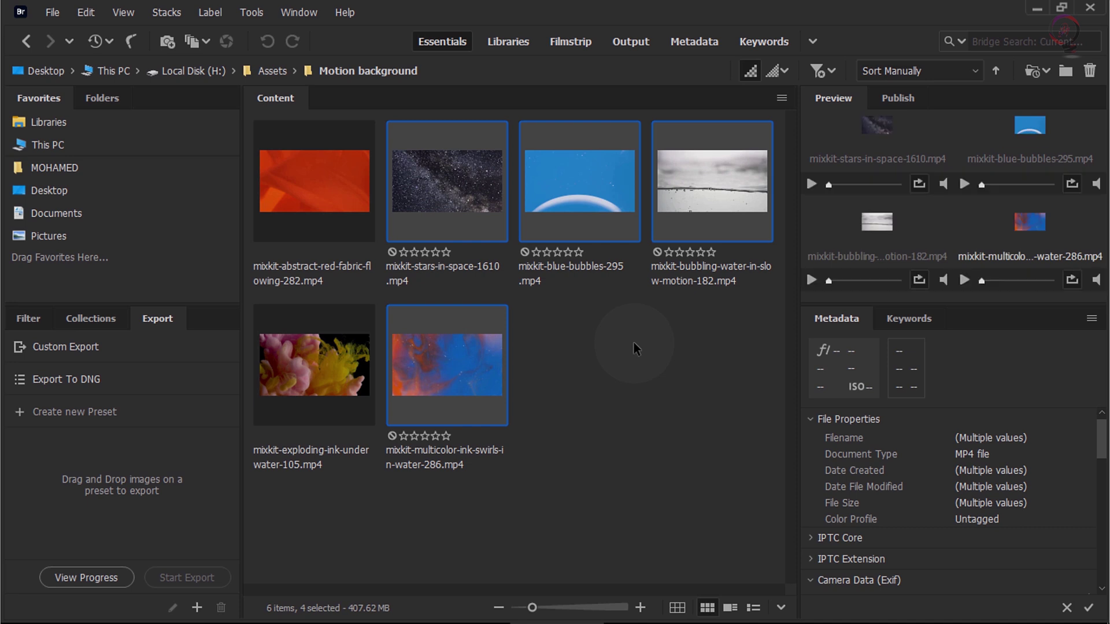
Step: Run Tools > Media Encoder > Stitch Clips Together on the selected clips
{"action": "left_click", "coordinate": [251, 12]}
{"action": "mouse_move", "coordinate": [314, 141]}
{"action": "mouse_move", "coordinate": [456, 155]}
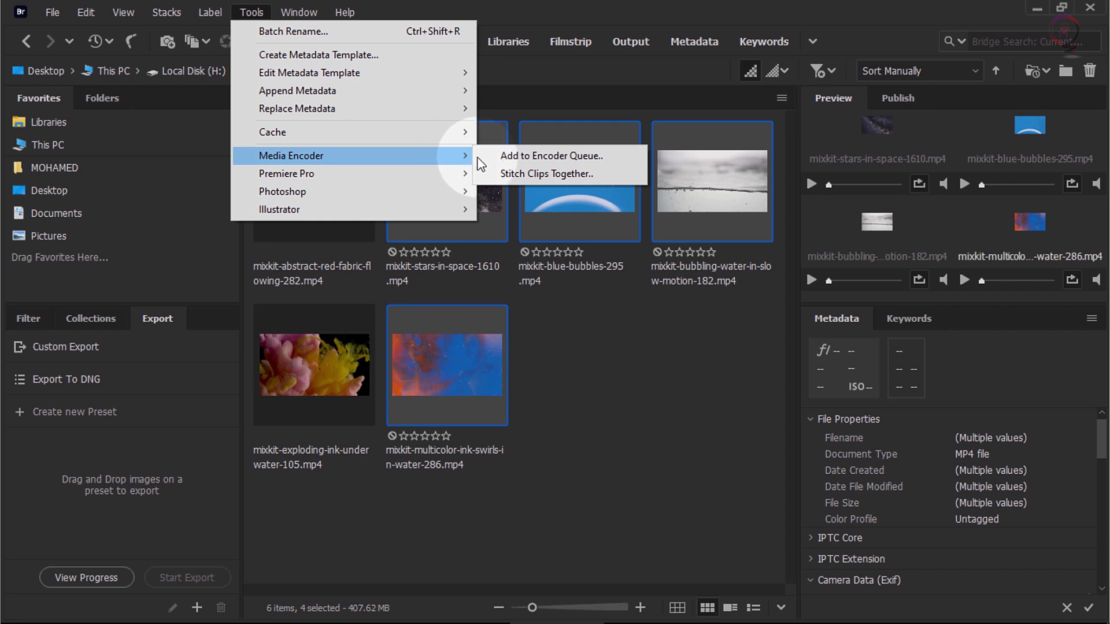
{"action": "left_click", "coordinate": [634, 176]}
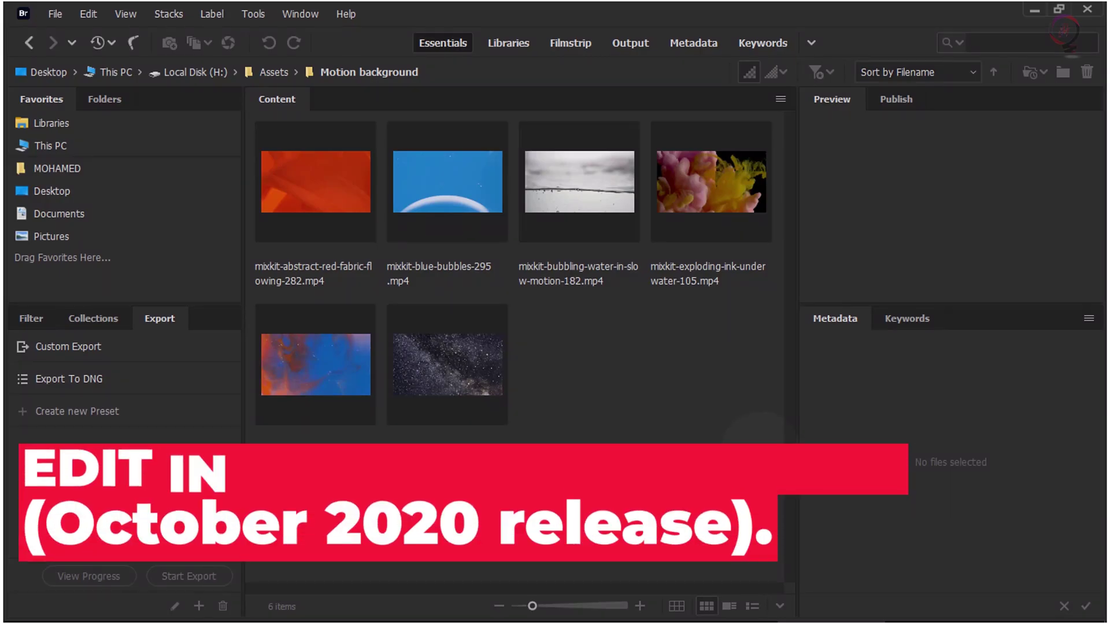
Step: Switch to manual sorting and move multicolor-ink ahead of blue bubbles and exploding-ink into second place
{"action": "left_click_drag", "start_coordinate": [760, 442], "coordinate": [440, 220]}
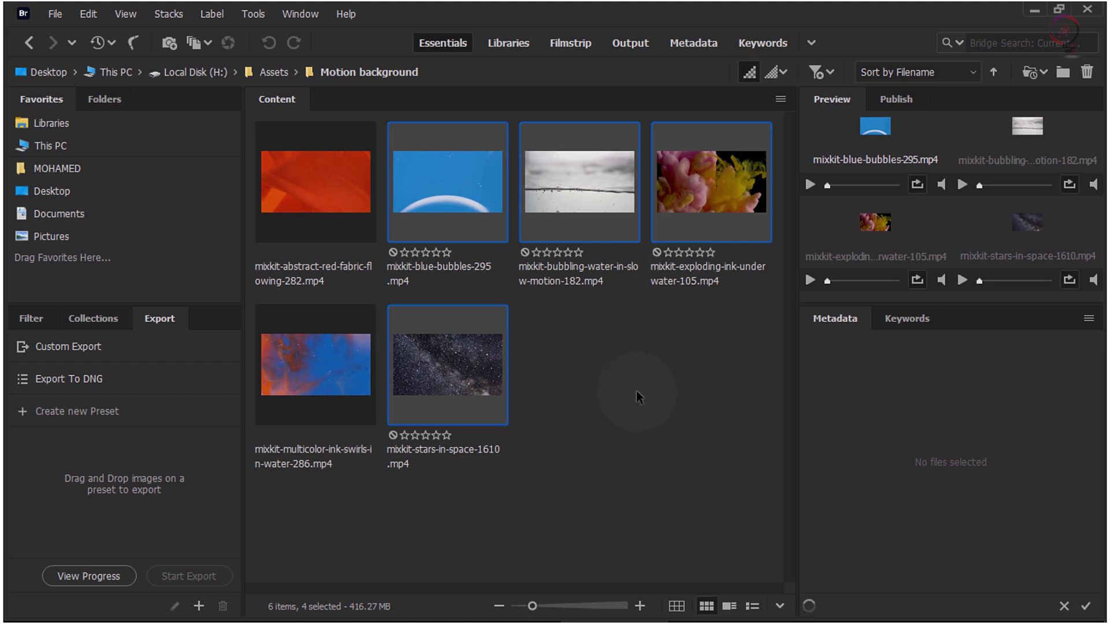
{"action": "left_click", "coordinate": [625, 327]}
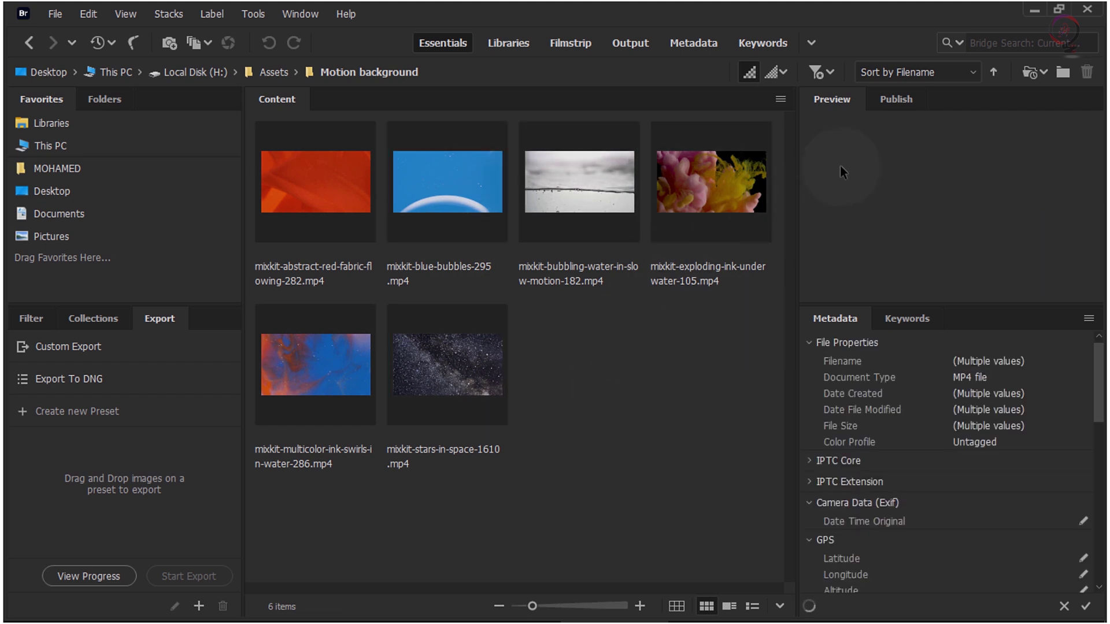
{"action": "left_click", "coordinate": [958, 75]}
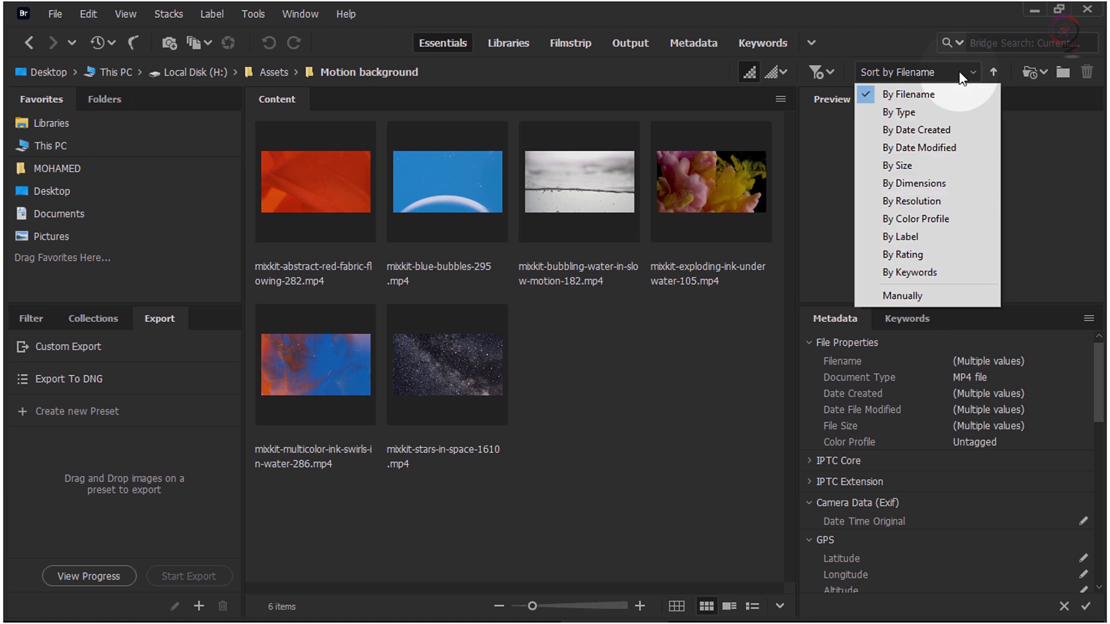
{"action": "left_click", "coordinate": [927, 299]}
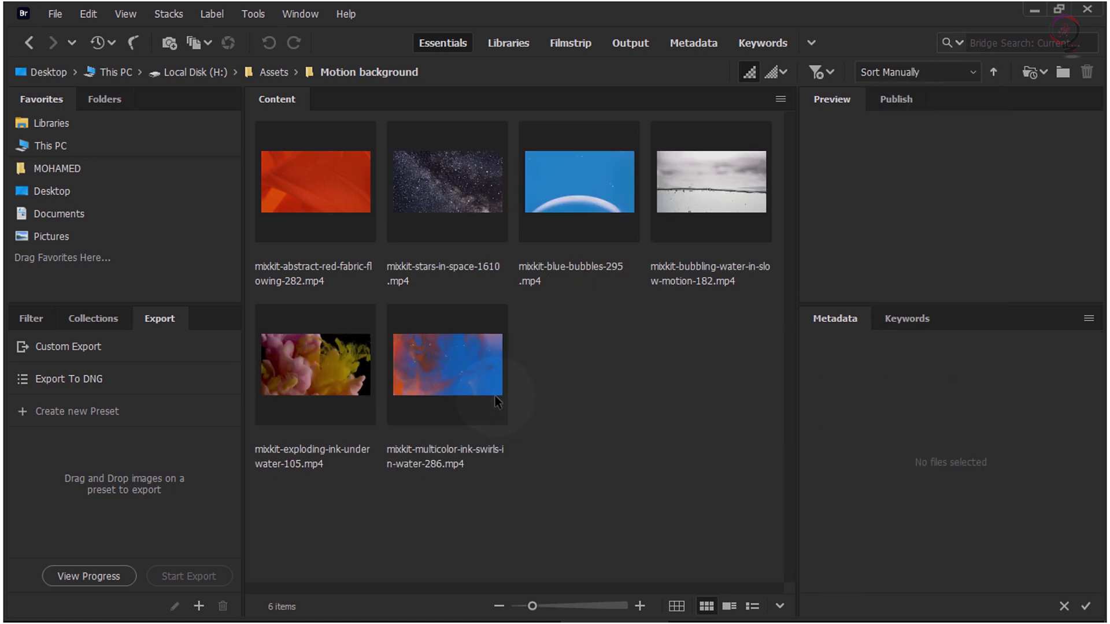
{"action": "left_click_drag", "start_coordinate": [476, 352], "coordinate": [525, 202]}
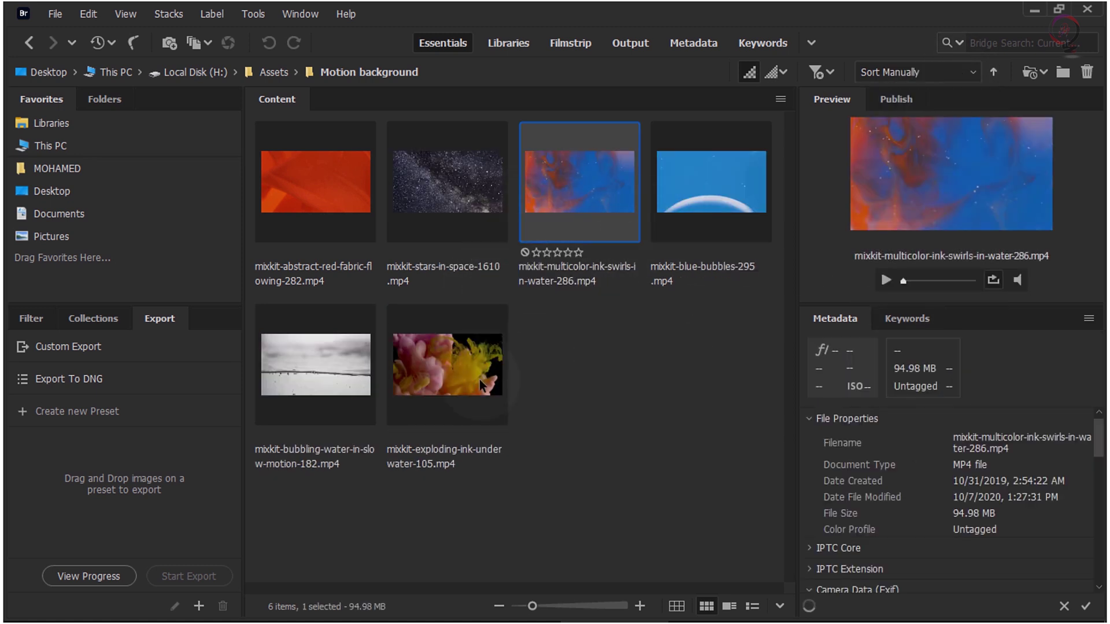
{"action": "left_click_drag", "start_coordinate": [479, 378], "coordinate": [381, 185]}
Step: Create a Premiere Pro sequence from the exploding-ink, stars, multicolor and bubbling-water clips
{"action": "left_click_drag", "start_coordinate": [671, 407], "coordinate": [424, 198]}
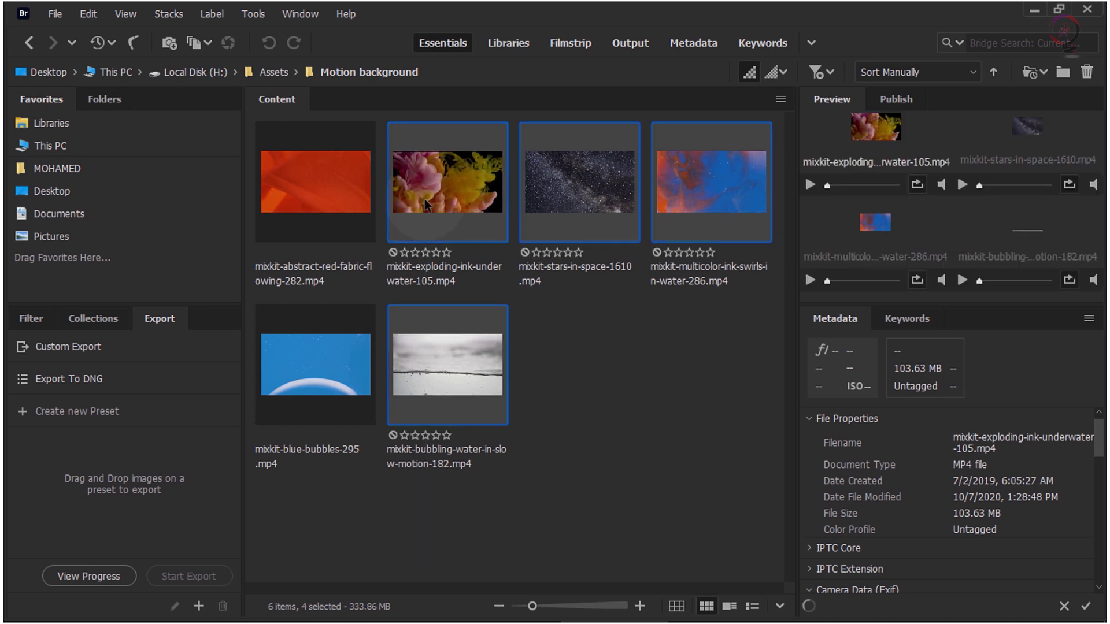
{"action": "left_click", "coordinate": [253, 14]}
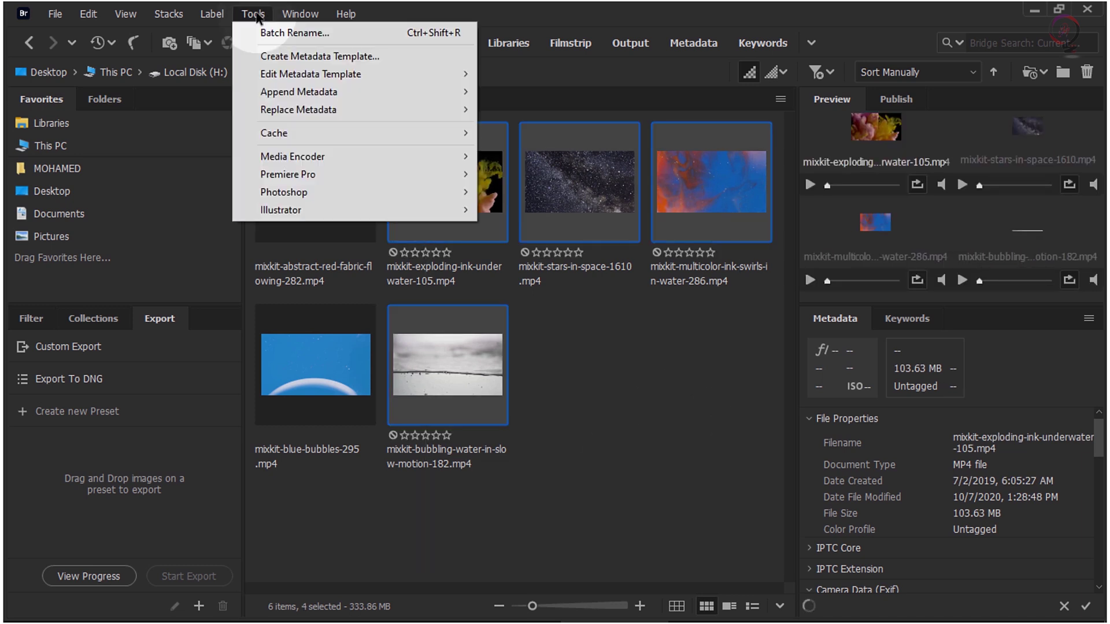
{"action": "mouse_move", "coordinate": [403, 172]}
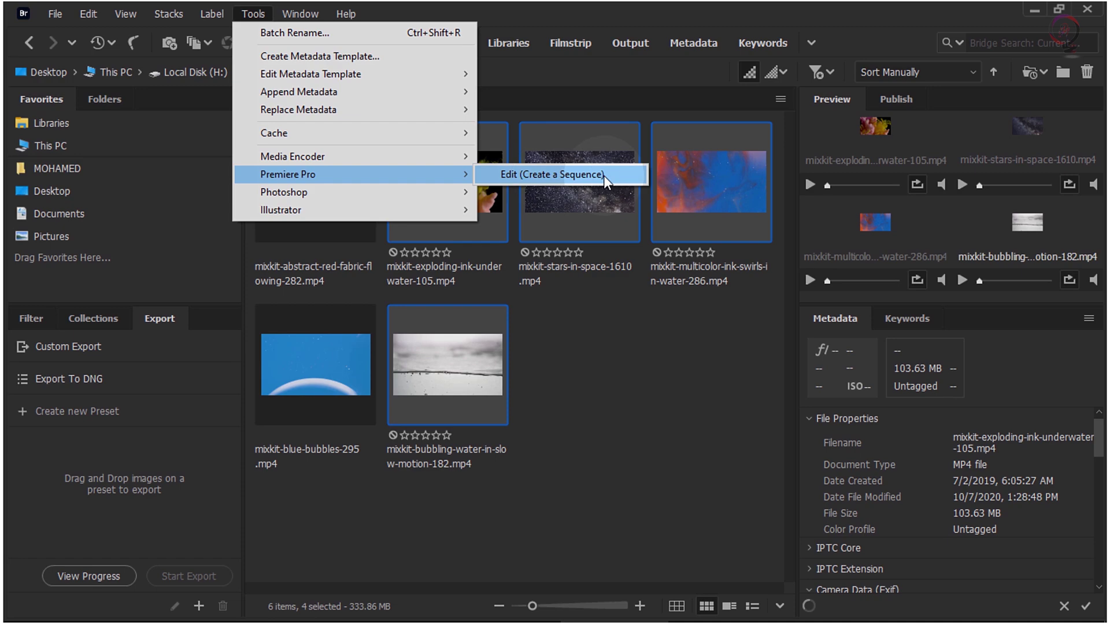
{"action": "left_click", "coordinate": [639, 175]}
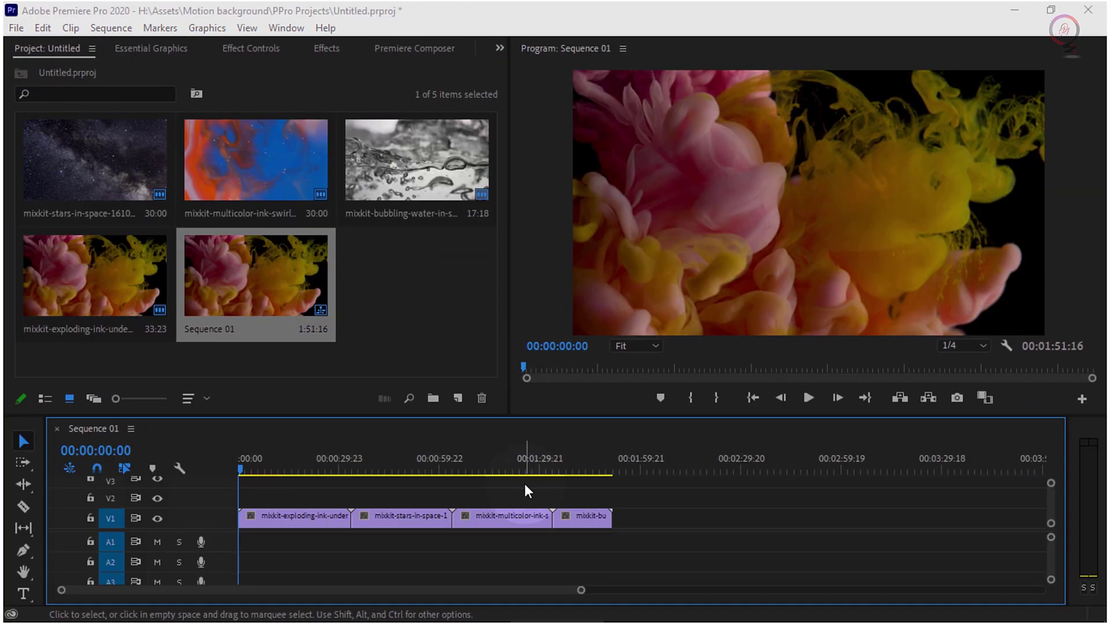
Step: Scrub through Sequence 01 in Premiere Pro, then minimize it to return to Bridge
{"action": "left_click_drag", "start_coordinate": [244, 471], "coordinate": [281, 482]}
{"action": "left_click", "coordinate": [1013, 11]}
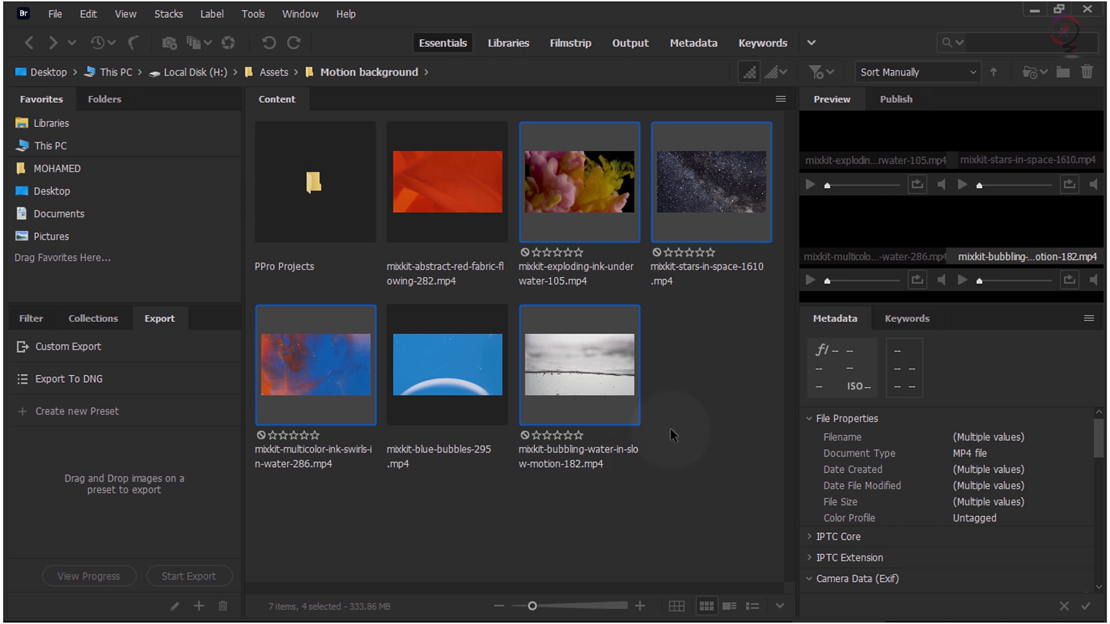
Step: Place the selected motion-background clips in Adobe Premiere Pro
{"action": "right_click", "coordinate": [581, 376]}
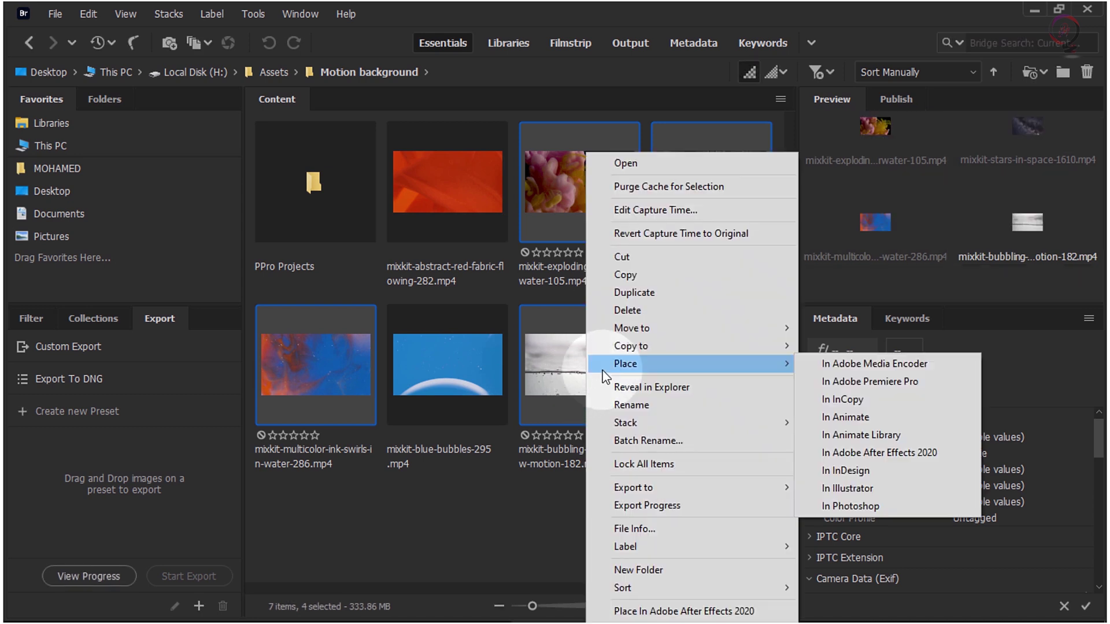
{"action": "mouse_move", "coordinate": [613, 364]}
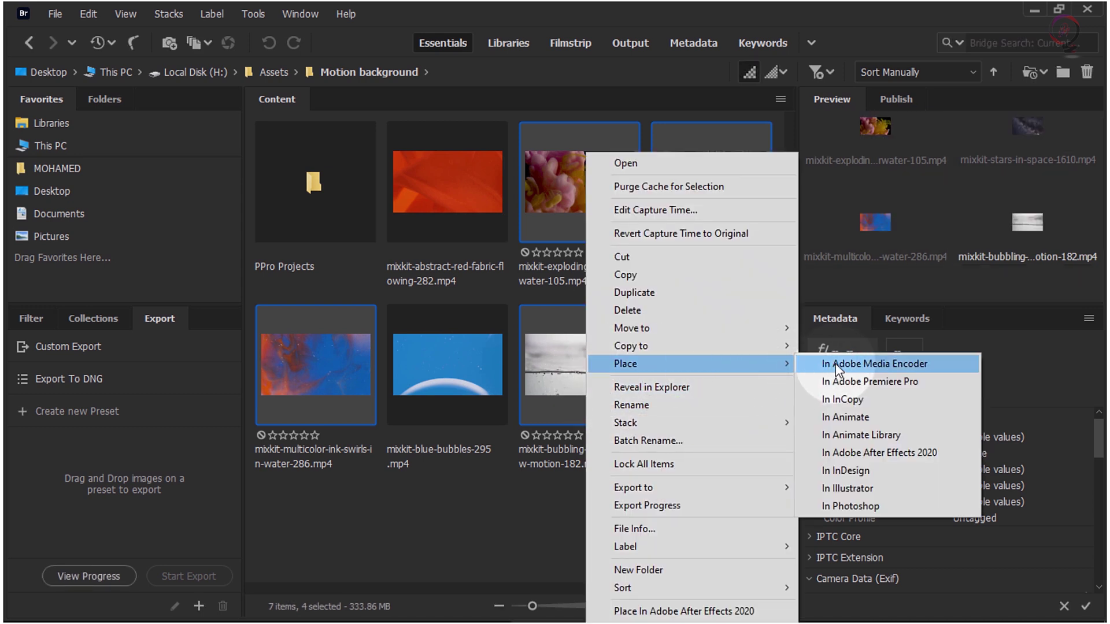
{"action": "left_click", "coordinate": [921, 383]}
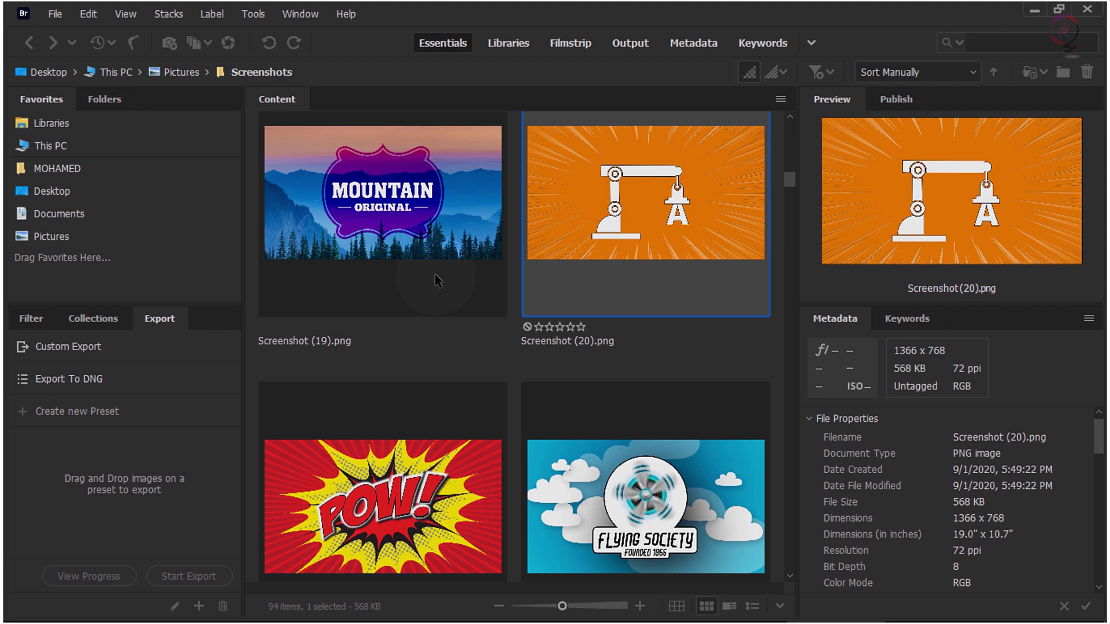
Step: Add Screenshot (19) to the selection and drop both screenshots onto the Custom Export preset
{"action": "left_click", "coordinate": [413, 245], "text": "ctrl"}
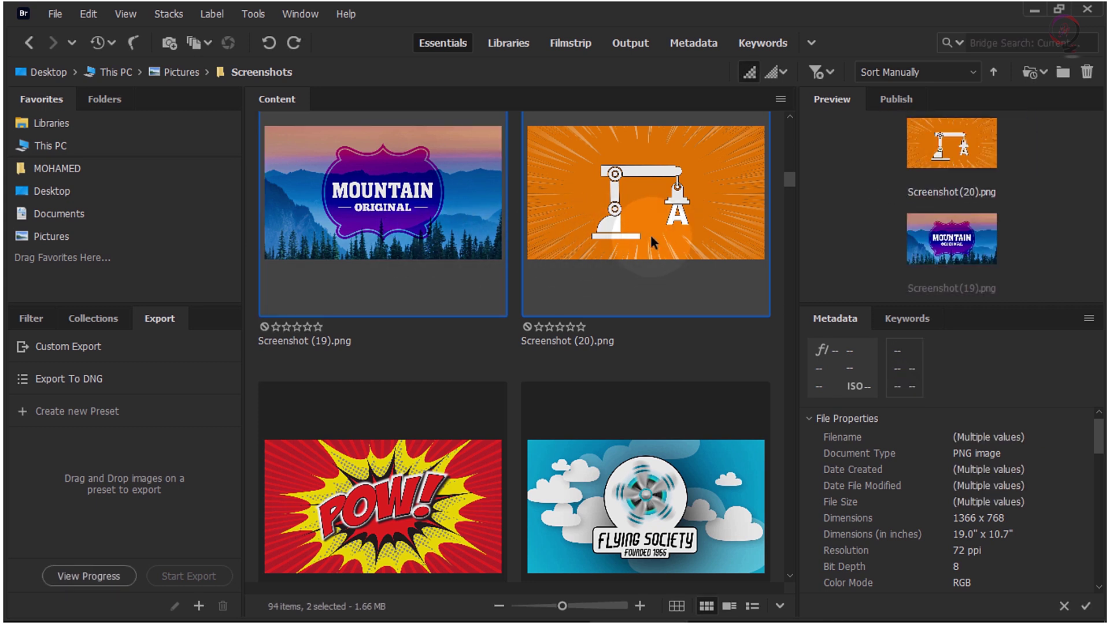
{"action": "left_click_drag", "start_coordinate": [651, 234], "coordinate": [180, 349]}
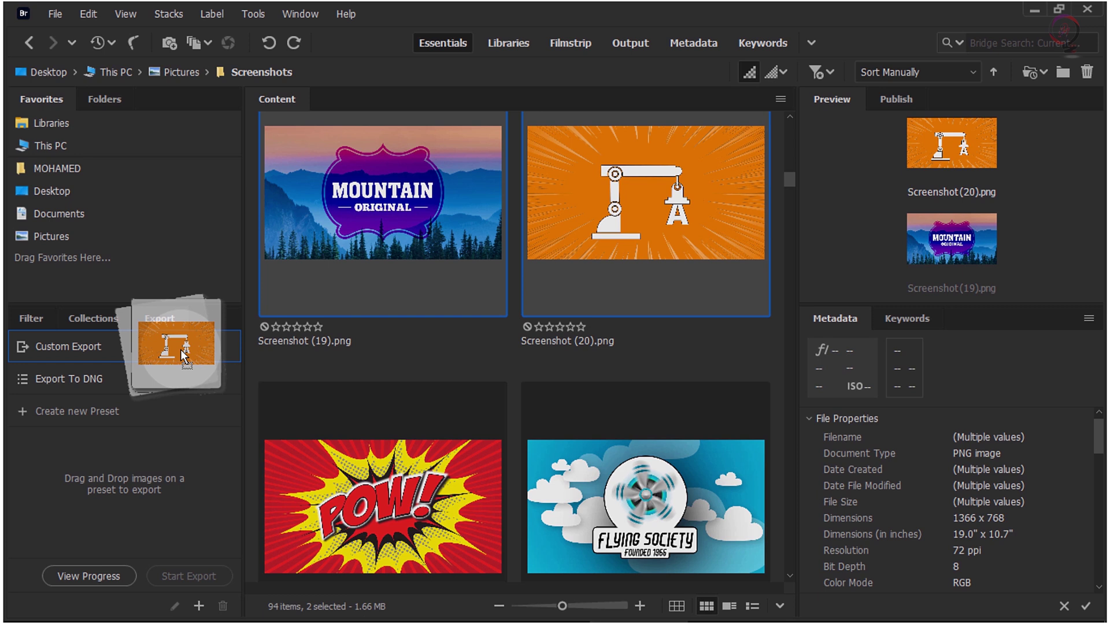
{"action": "mouse_move", "coordinate": [180, 349]}
{"action": "left_mouse_down"}
{"action": "mouse_move", "coordinate": [154, 413]}
{"action": "mouse_move", "coordinate": [176, 354]}
{"action": "left_mouse_up"}
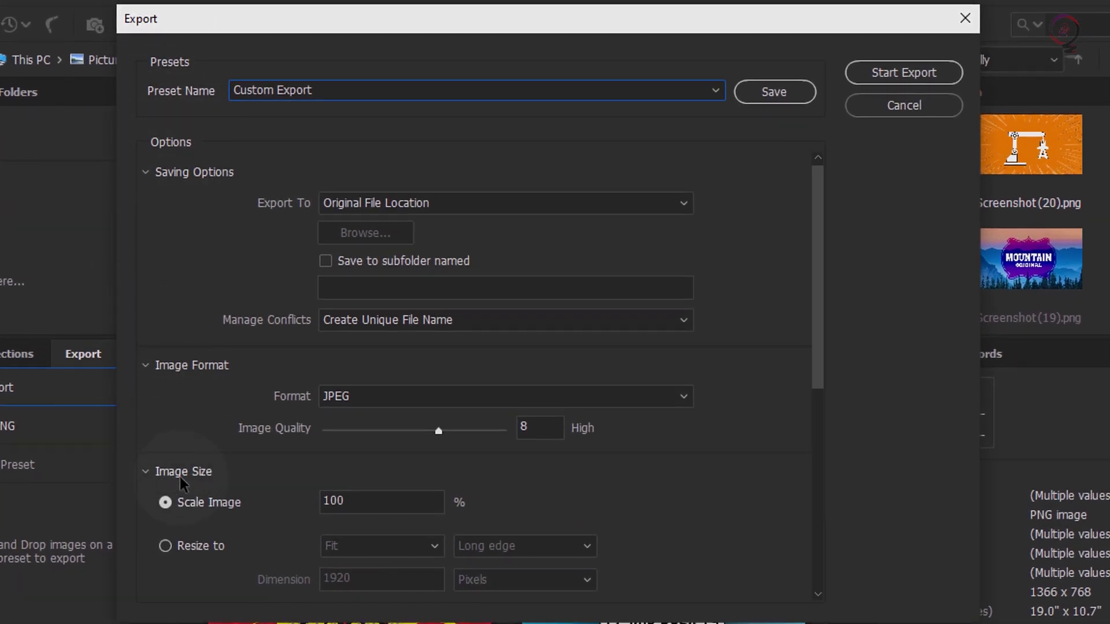
Step: Enable Resize to and set the resize measure to Width Height
{"action": "left_click", "coordinate": [166, 546]}
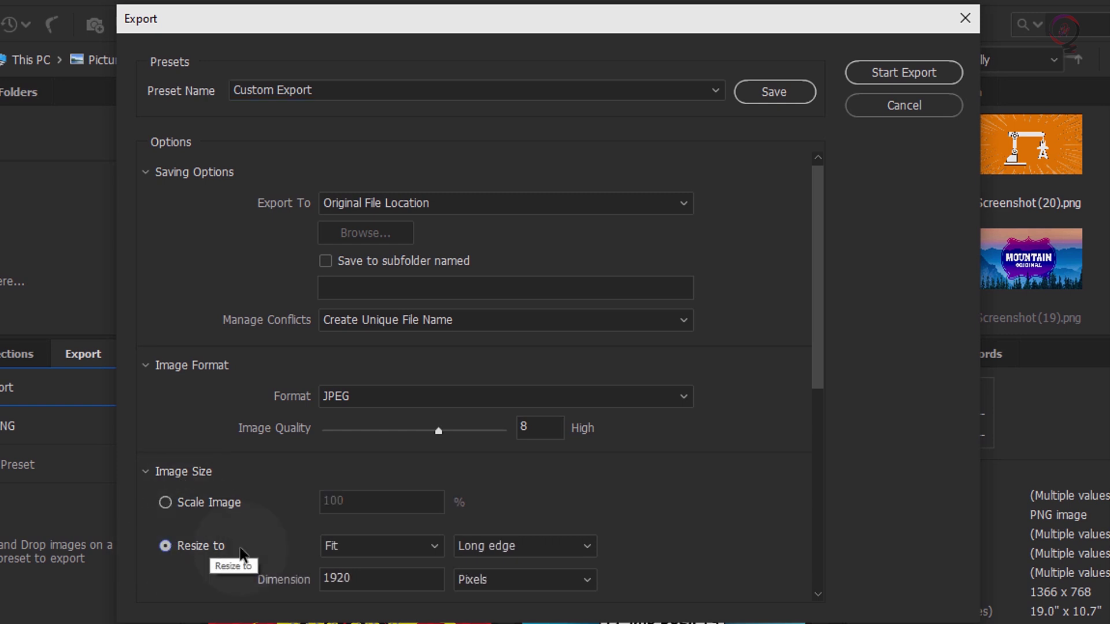
{"action": "scroll", "coordinate": [277, 548], "scroll_direction": "down", "scroll_amount": 2}
{"action": "scroll", "coordinate": [272, 532], "scroll_direction": "down", "scroll_amount": 2}
{"action": "scroll", "coordinate": [258, 399], "scroll_direction": "down", "scroll_amount": 1}
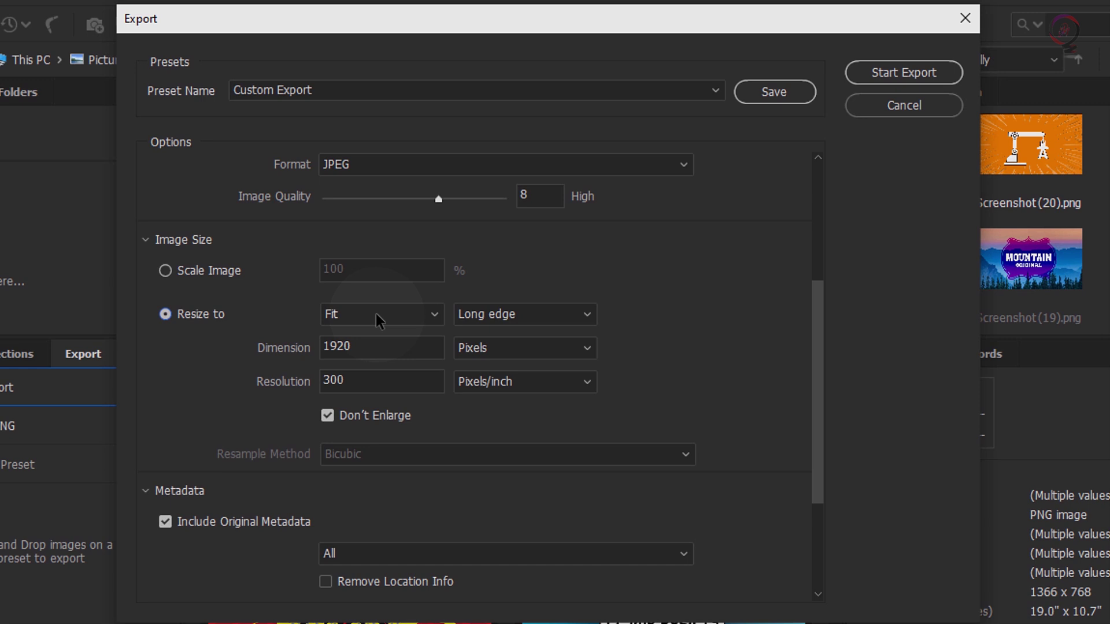
{"action": "left_click", "coordinate": [540, 315]}
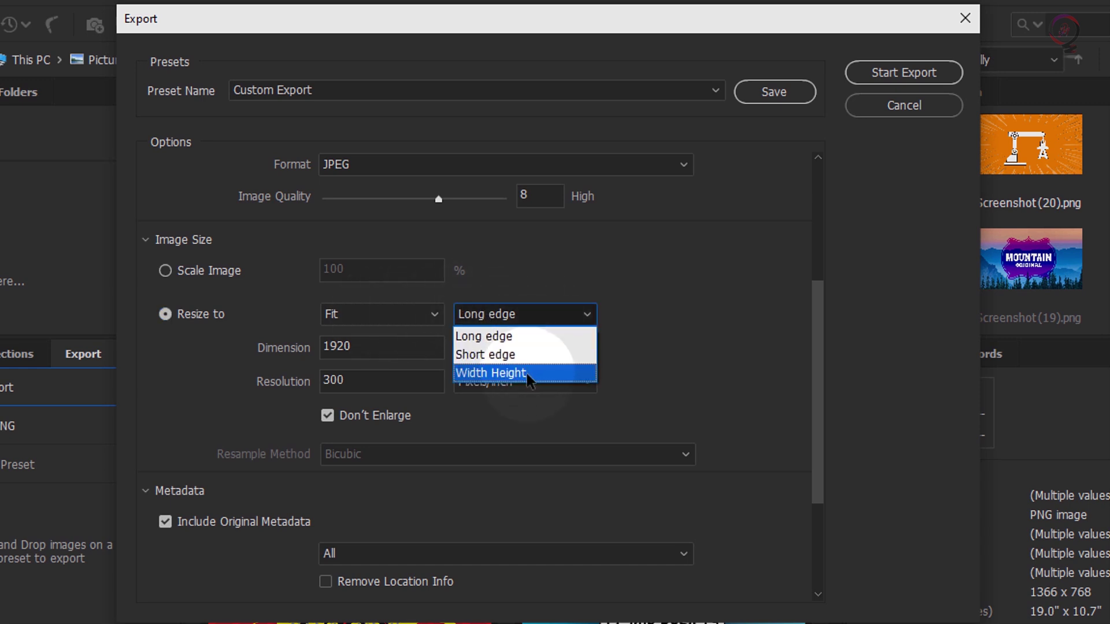
{"action": "left_click", "coordinate": [529, 337]}
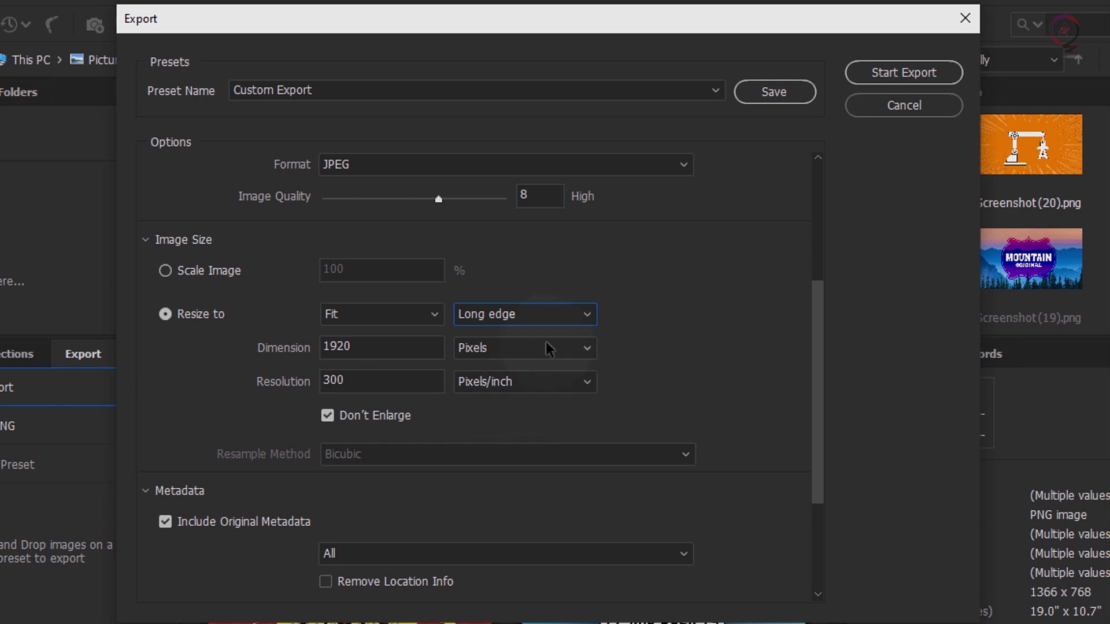
{"action": "left_click", "coordinate": [561, 317]}
{"action": "left_click", "coordinate": [486, 355]}
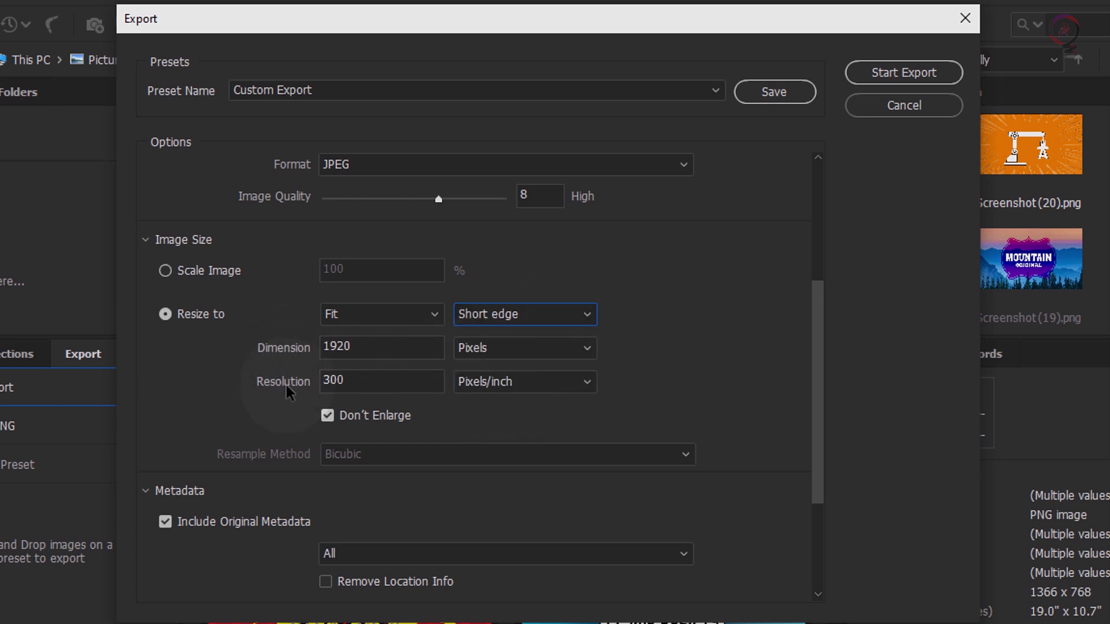
{"action": "left_click", "coordinate": [528, 317]}
{"action": "left_click", "coordinate": [527, 372]}
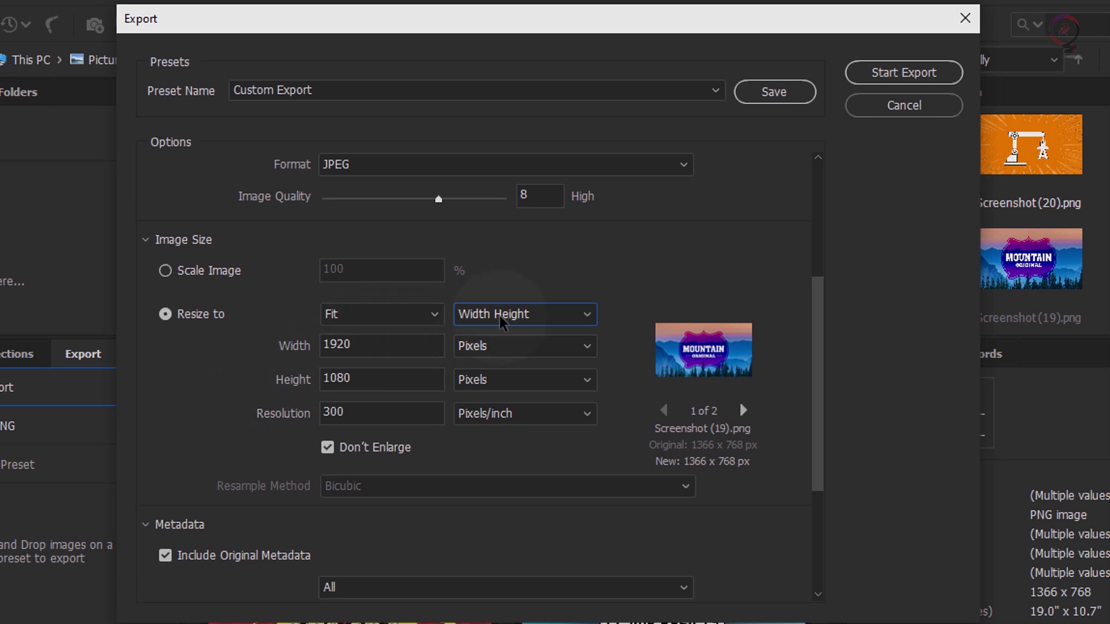
Step: Keep 1920 x 1080, switch the fit to Fill, and keep resolution in Pixels/inch
{"action": "left_click", "coordinate": [368, 347]}
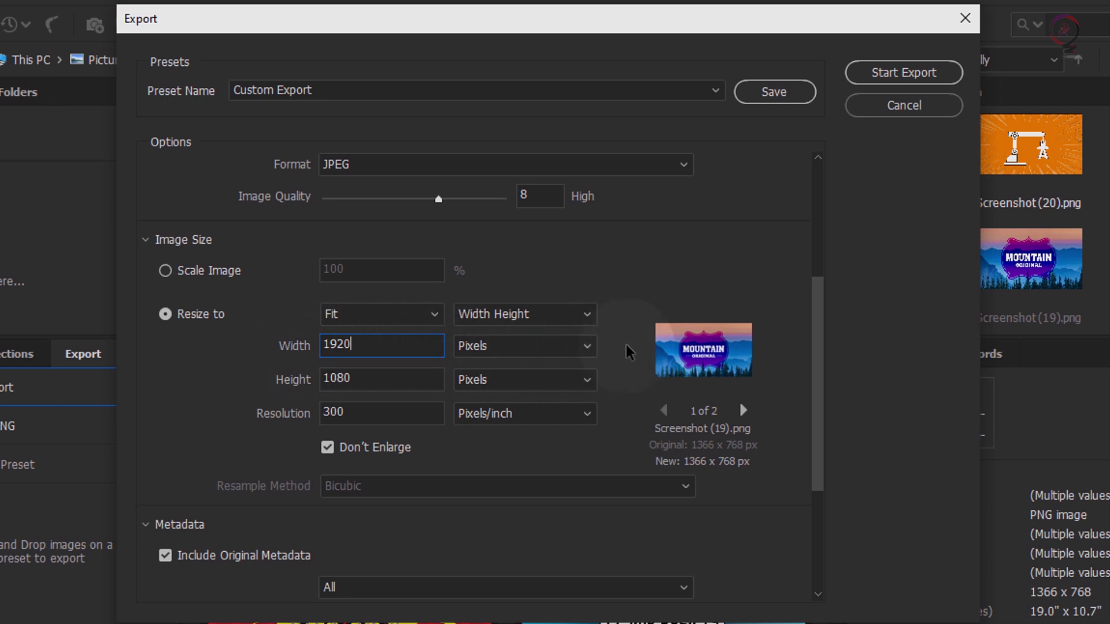
{"action": "left_click", "coordinate": [384, 377]}
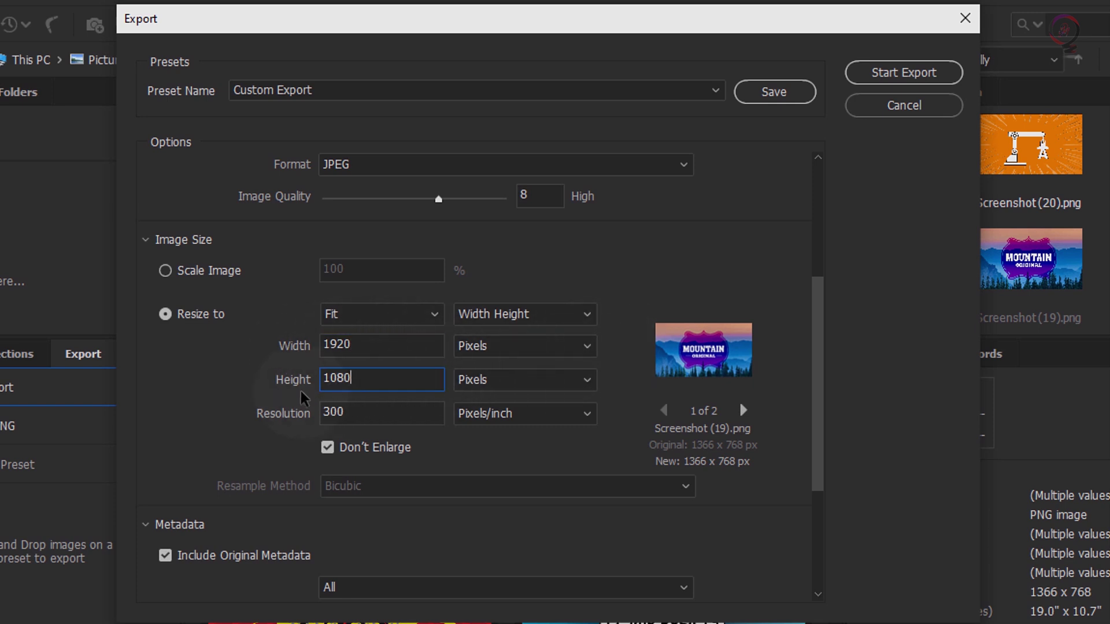
{"action": "left_click", "coordinate": [415, 319]}
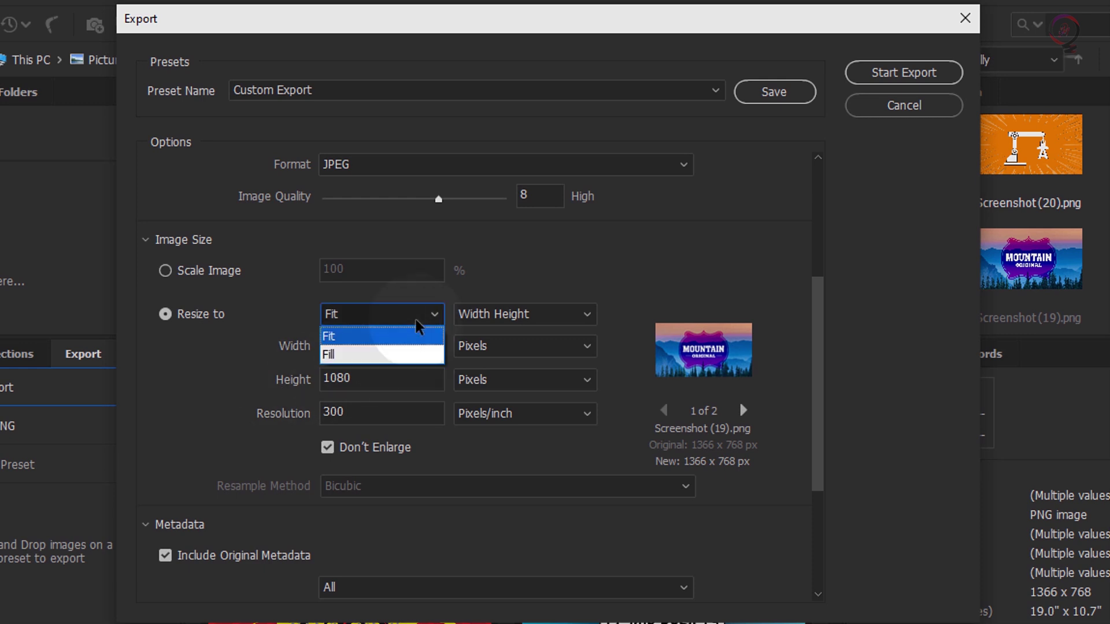
{"action": "left_click", "coordinate": [388, 355]}
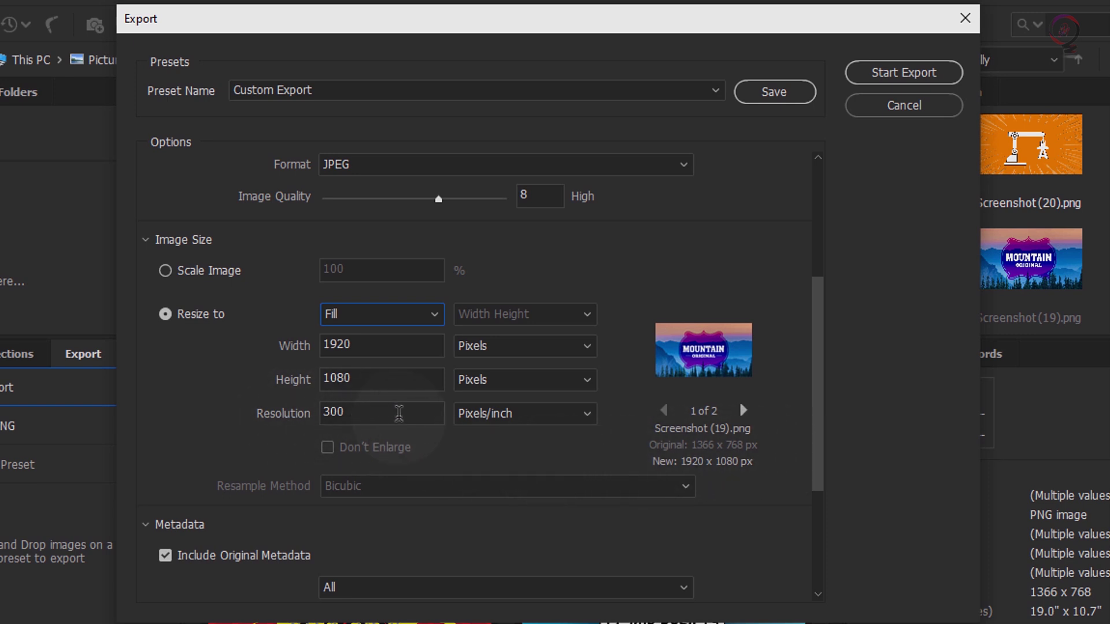
{"action": "left_click", "coordinate": [534, 422]}
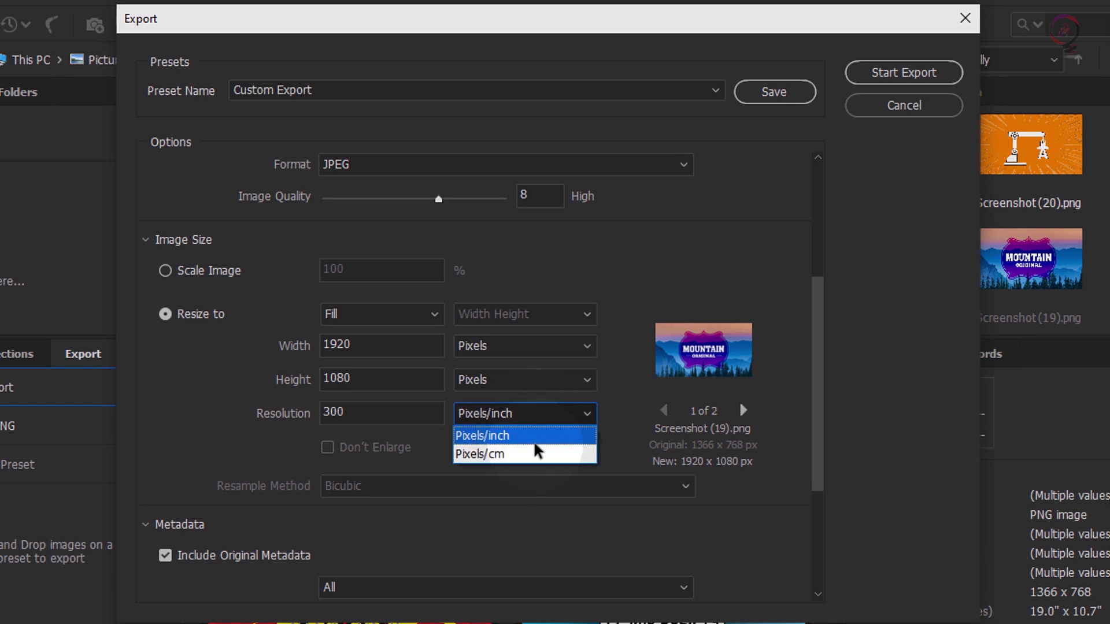
{"action": "left_click", "coordinate": [541, 437]}
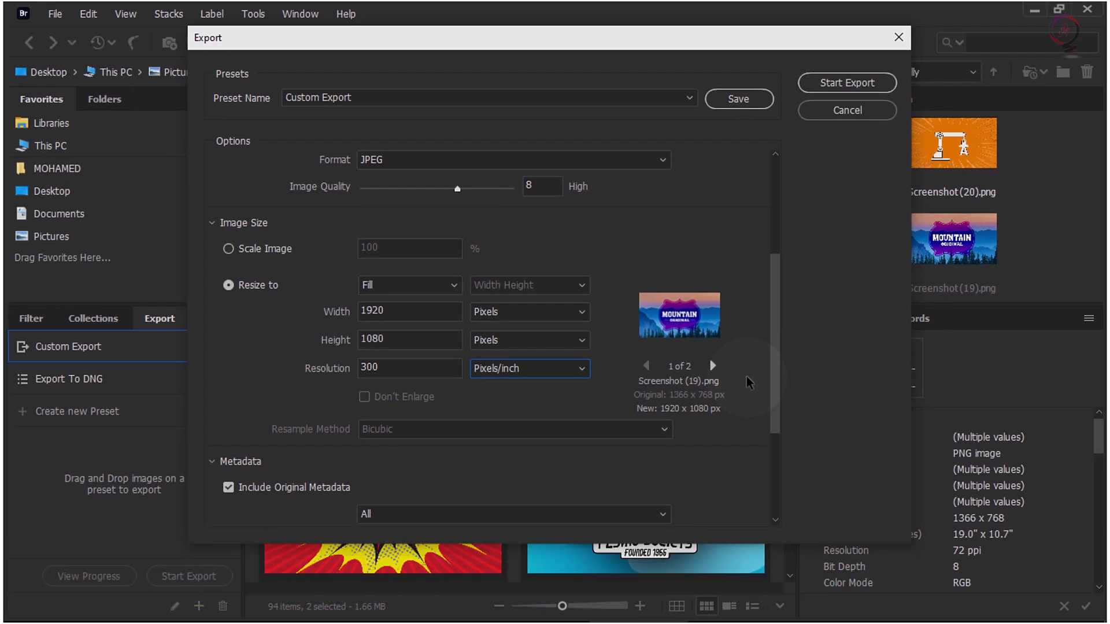
Step: Cancel the export and order presets: Custom Export, Export To DNG, Preset, Preset 2, Preset 1, Preset 3
{"action": "left_click", "coordinate": [834, 115]}
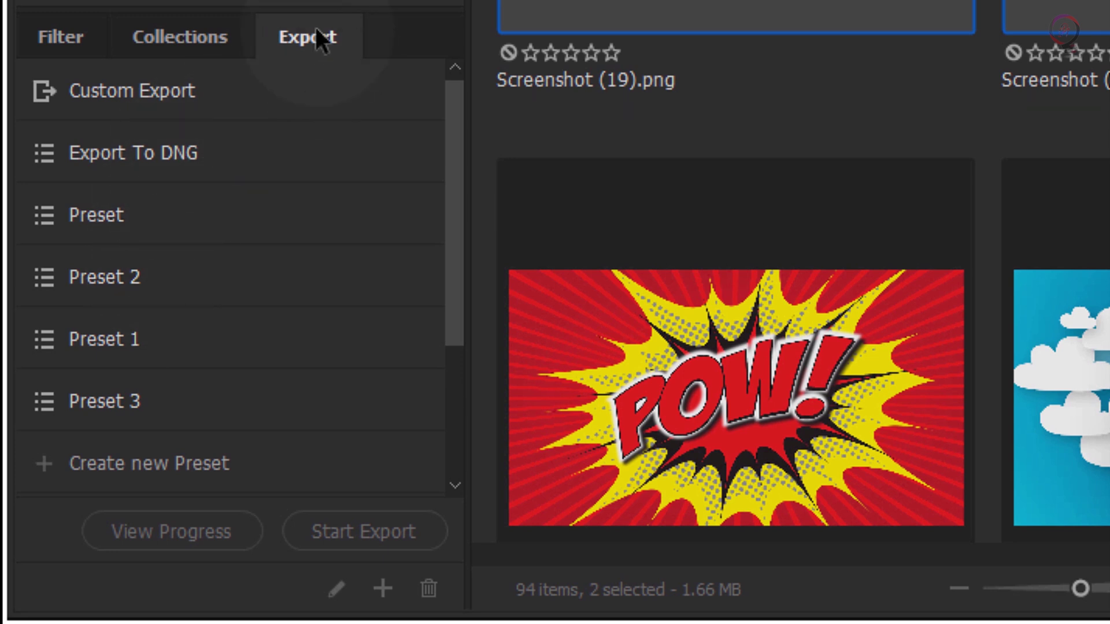
{"action": "left_click_drag", "start_coordinate": [138, 221], "coordinate": [151, 296]}
{"action": "left_click_drag", "start_coordinate": [197, 153], "coordinate": [199, 240]}
{"action": "left_click_drag", "start_coordinate": [172, 317], "coordinate": [182, 263]}
{"action": "left_click_drag", "start_coordinate": [201, 225], "coordinate": [193, 285]}
{"action": "left_click_drag", "start_coordinate": [187, 245], "coordinate": [200, 155]}
{"action": "left_click_drag", "start_coordinate": [172, 352], "coordinate": [171, 203]}
{"action": "left_click_drag", "start_coordinate": [187, 321], "coordinate": [178, 248]}
{"action": "left_click_drag", "start_coordinate": [175, 398], "coordinate": [178, 341]}
{"action": "left_click_drag", "start_coordinate": [171, 383], "coordinate": [176, 219]}
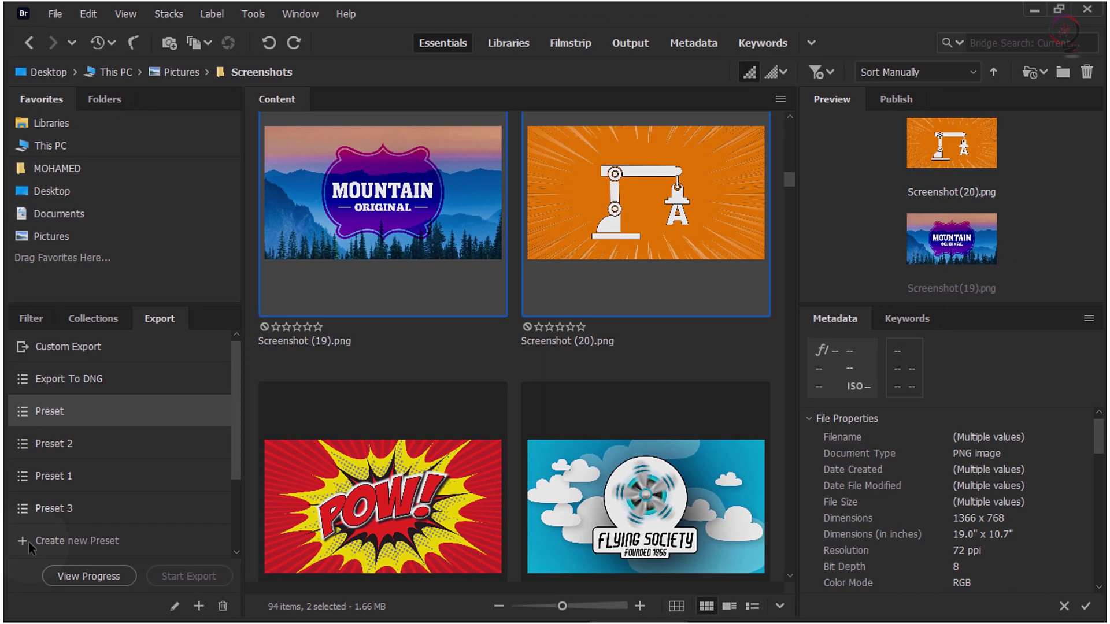
Step: Create export preset 'Preset 4' and drag Preset 1 above Preset 2 in the Export panel
{"action": "left_click", "coordinate": [29, 542]}
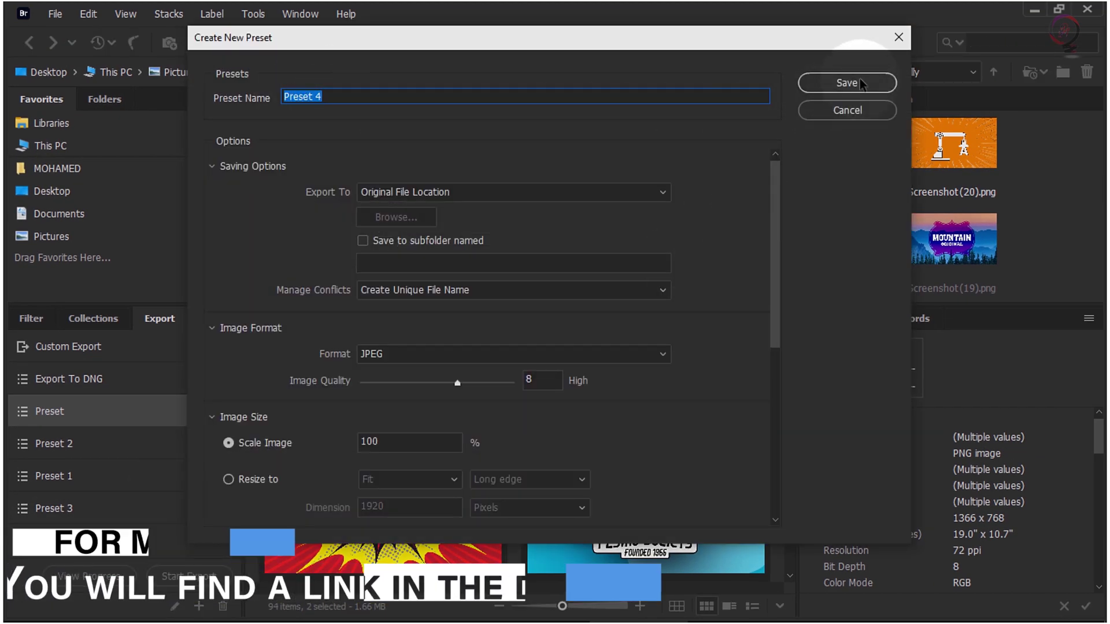
{"action": "key", "text": "Return"}
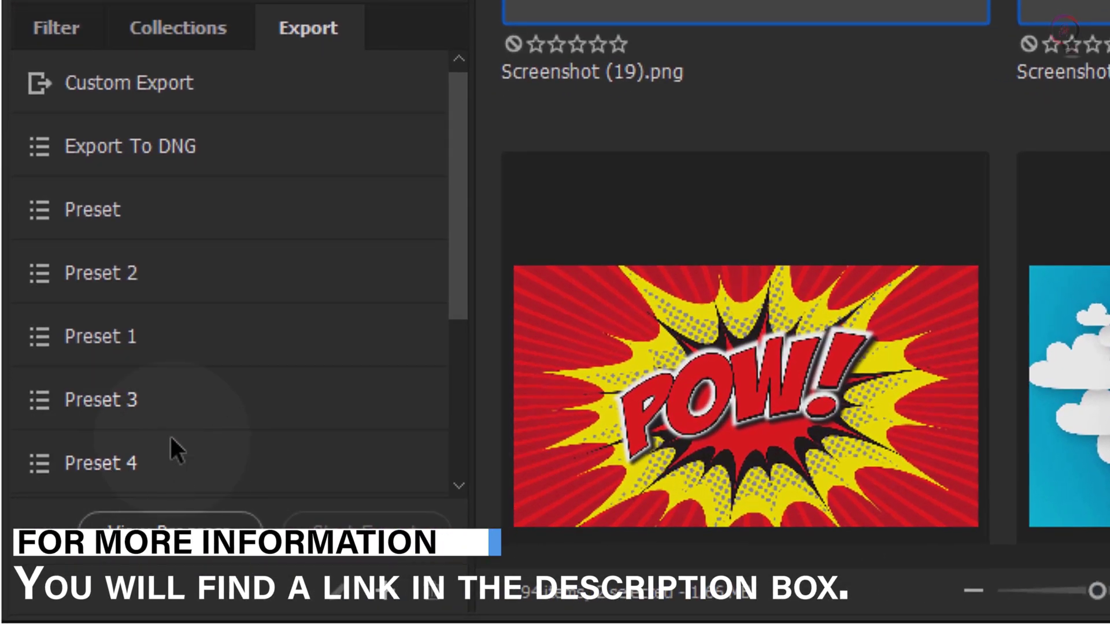
{"action": "scroll", "coordinate": [170, 416], "scroll_direction": "down", "scroll_amount": 2}
{"action": "left_click_drag", "start_coordinate": [134, 260], "coordinate": [243, 233]}
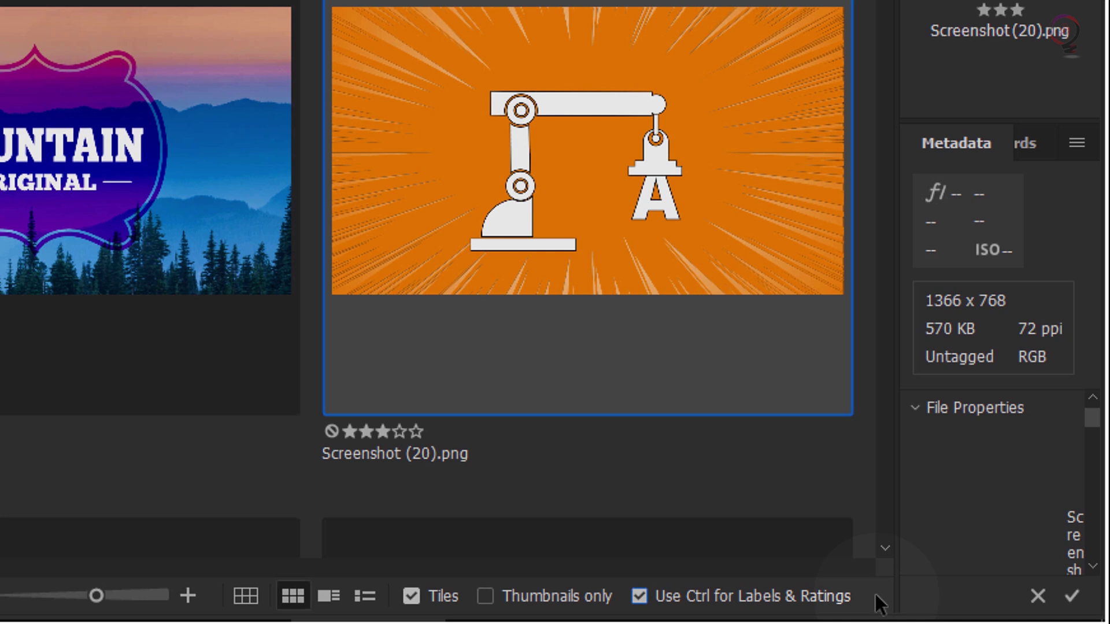
Step: Disable Use Ctrl for Labels & Ratings, rate Screenshot (20) 5 stars, label it blue, then re-enable Ctrl
{"action": "left_click", "coordinate": [639, 597]}
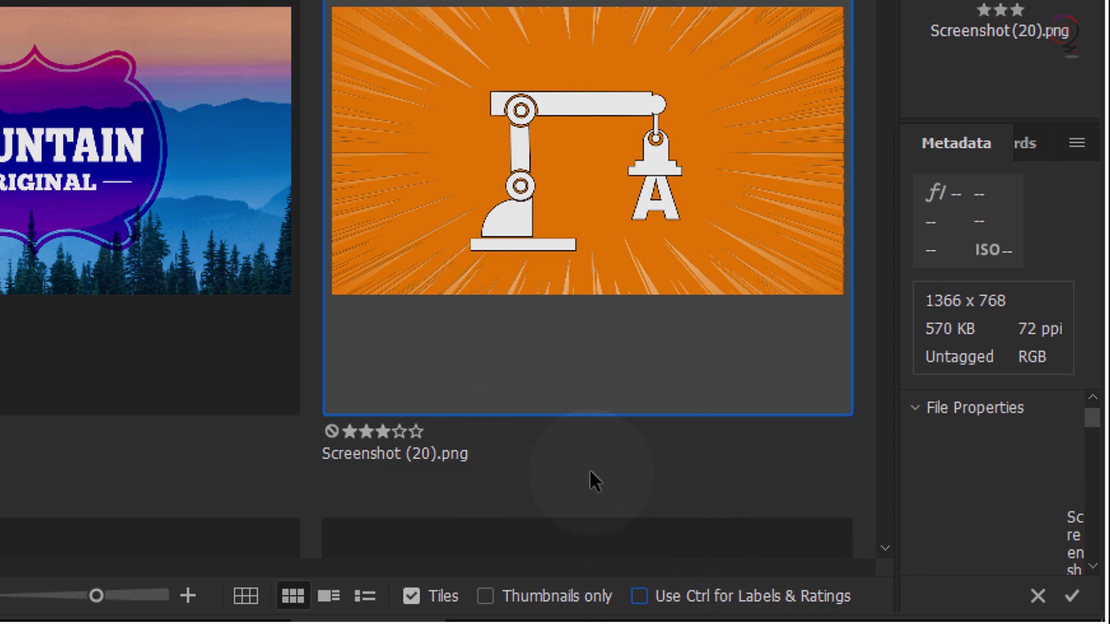
{"action": "key", "text": "5"}
{"action": "key", "text": "6"}
{"action": "key", "text": "9"}
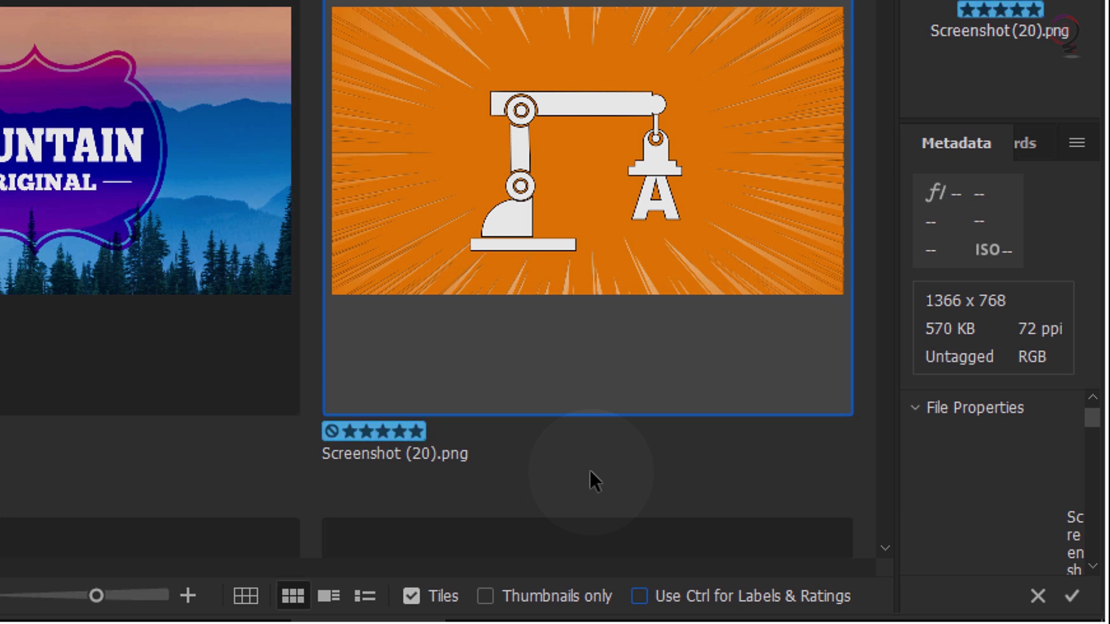
{"action": "key", "text": "8"}
{"action": "key", "text": "7"}
{"action": "key", "text": "6"}
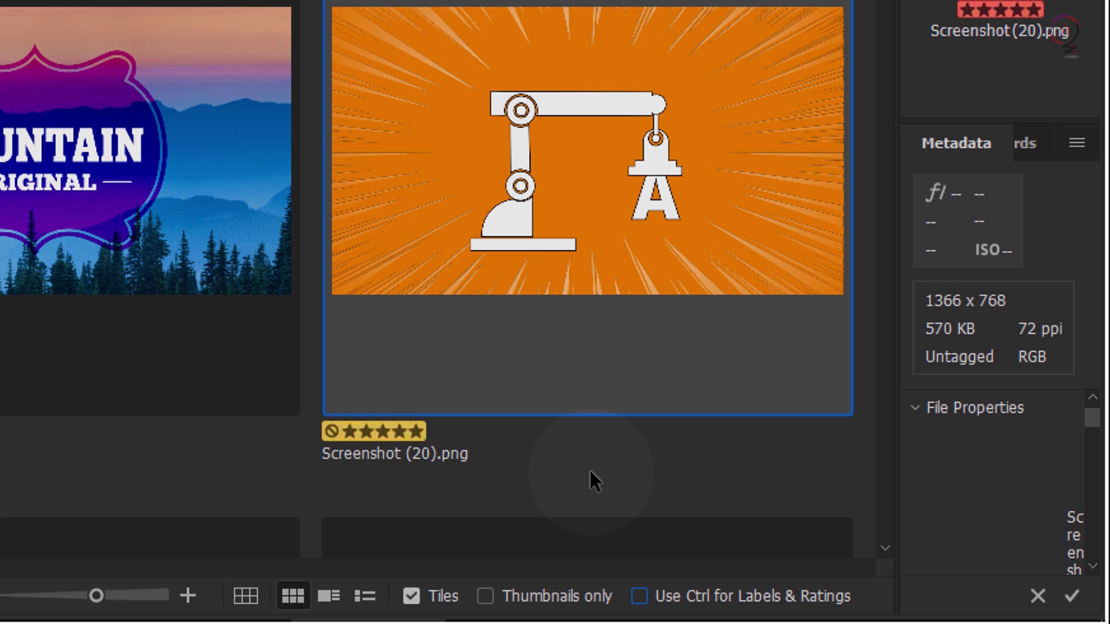
{"action": "key", "text": "9"}
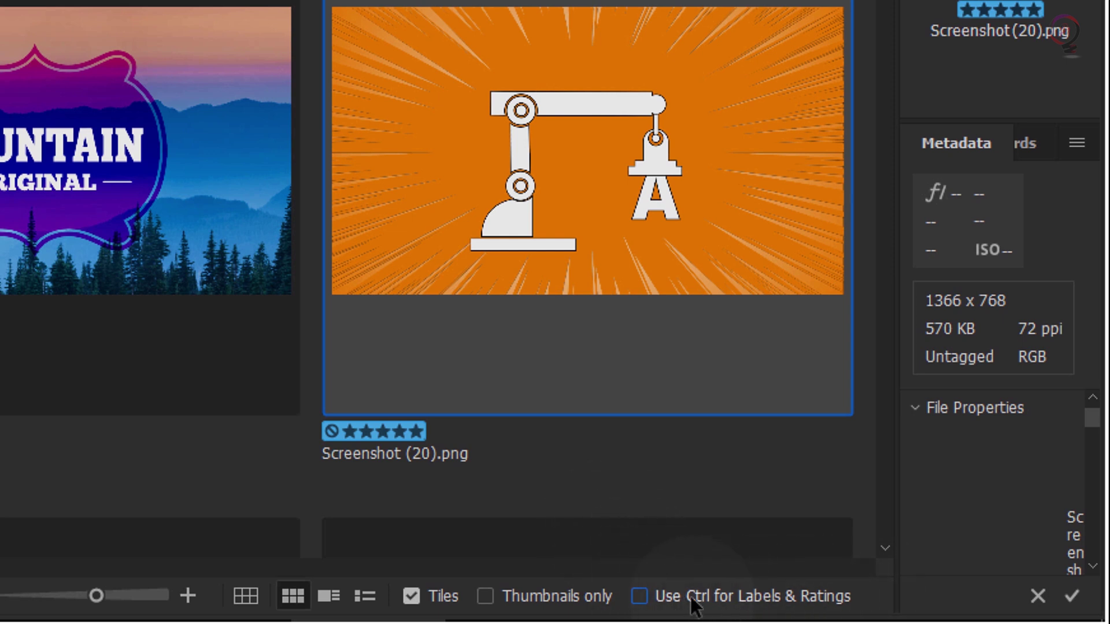
{"action": "left_click", "coordinate": [647, 602]}
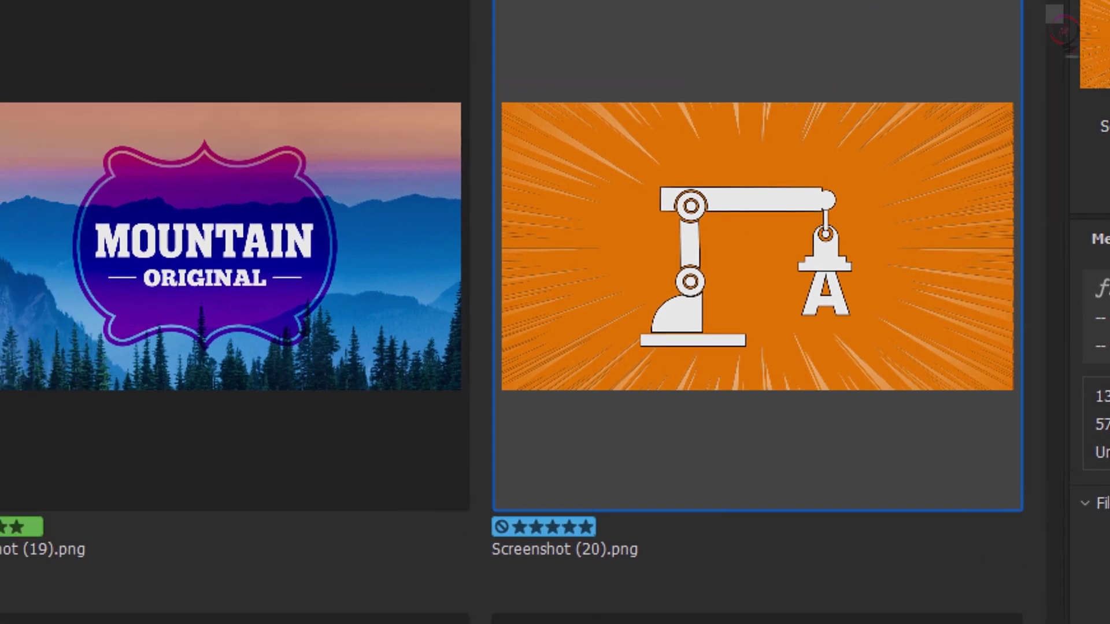
Step: Turn on Use Control Key in Preferences > Labels and Ratings and confirm with OK
{"action": "left_click", "coordinate": [317, 15]}
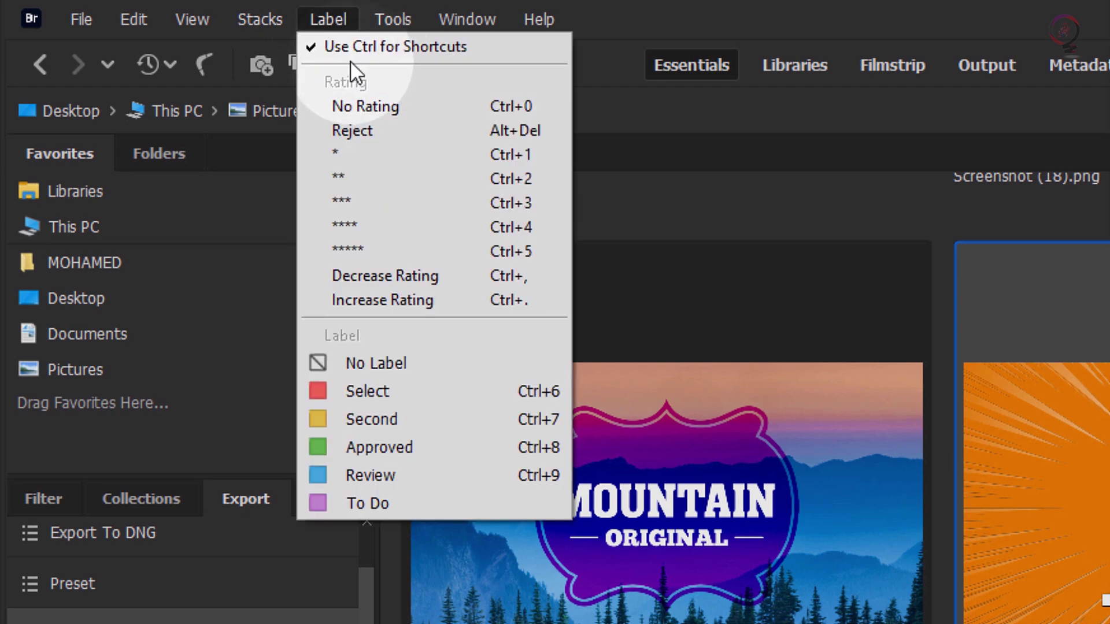
{"action": "left_click", "coordinate": [446, 50]}
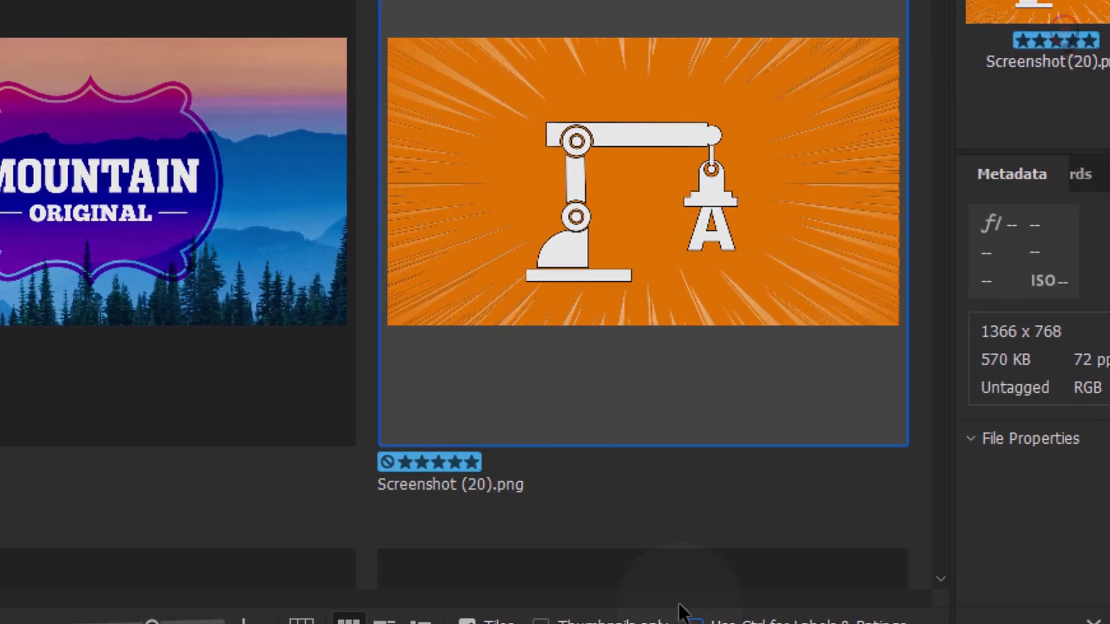
{"action": "left_click", "coordinate": [136, 17]}
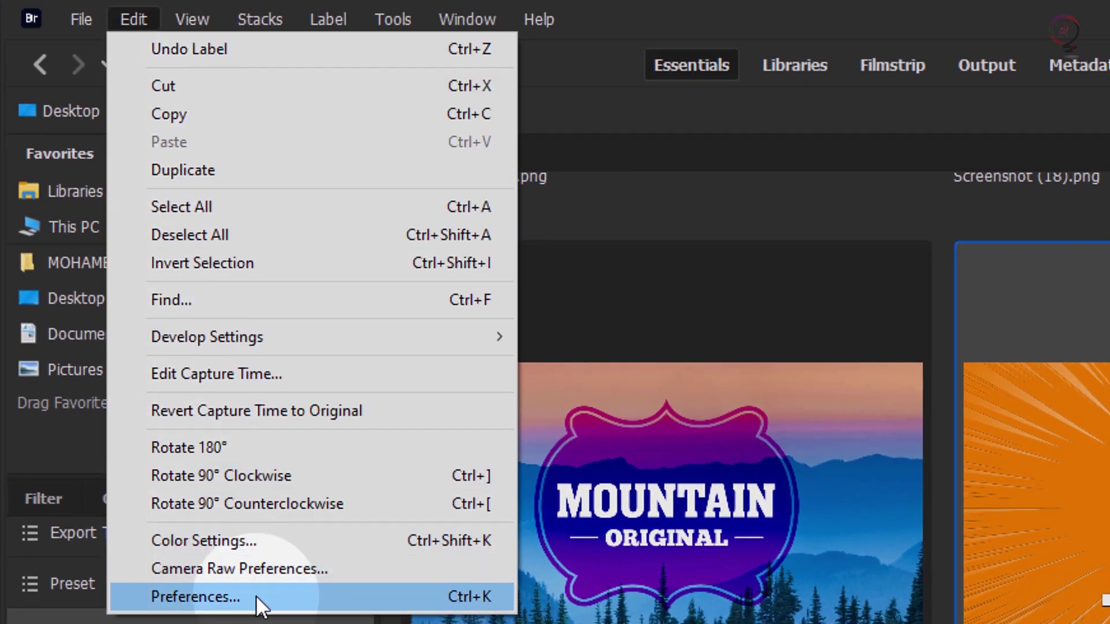
{"action": "left_click", "coordinate": [255, 594]}
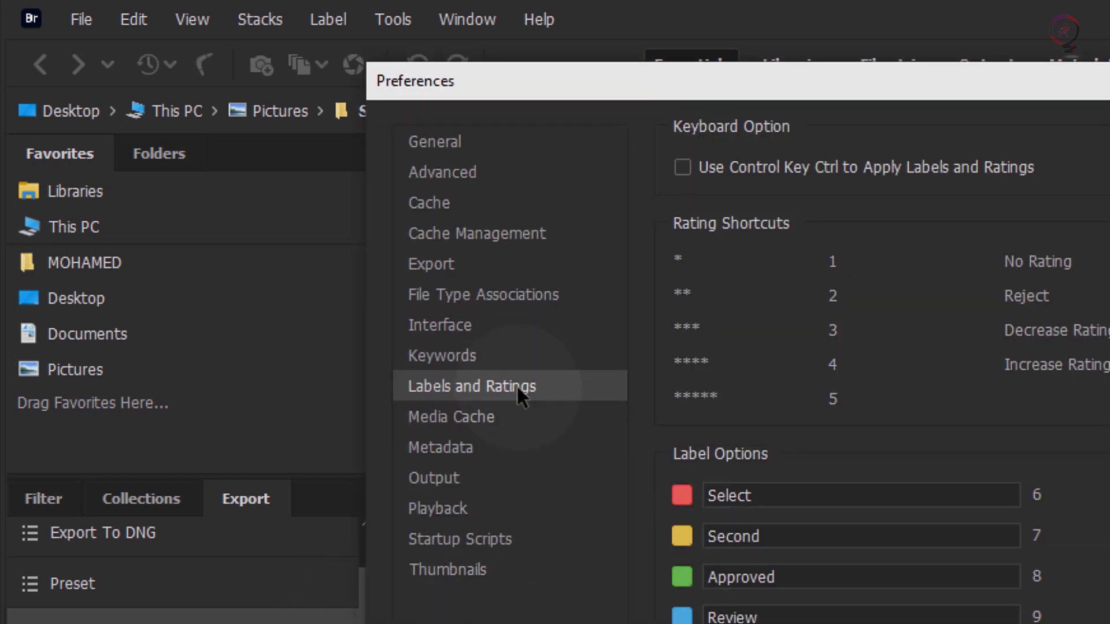
{"action": "left_click", "coordinate": [712, 166]}
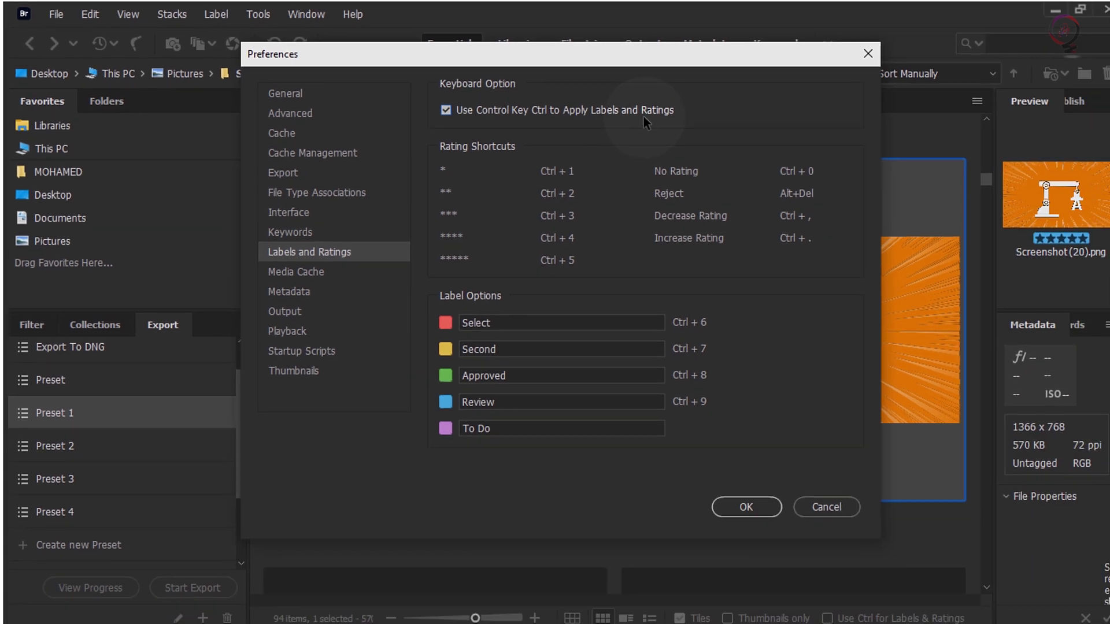
{"action": "left_click", "coordinate": [751, 502]}
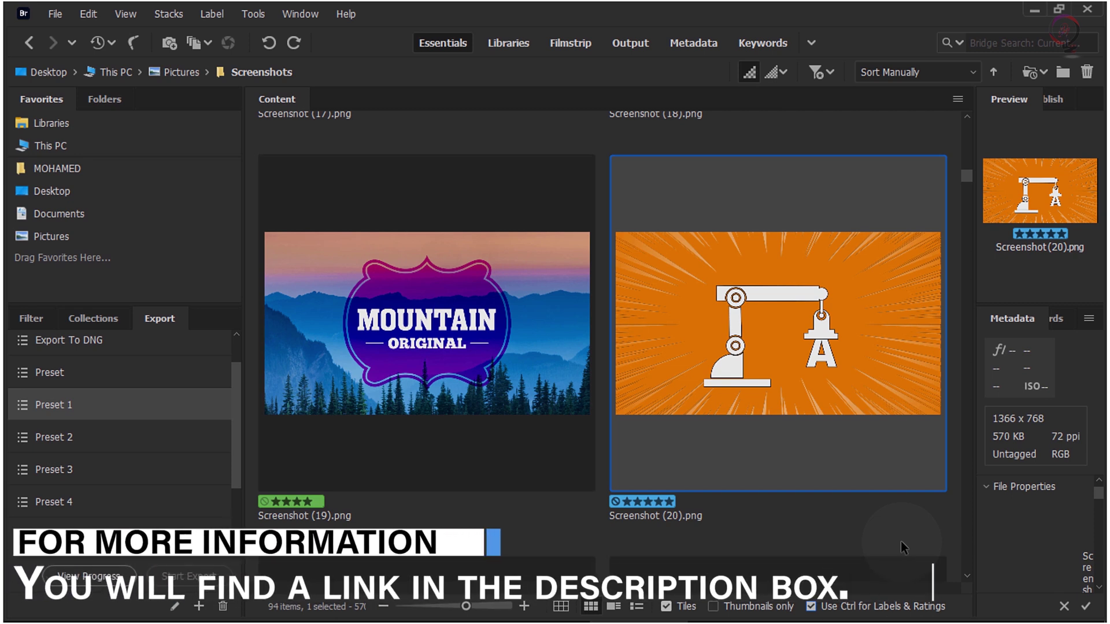
Step: Give Screenshot (20) a green label with Ctrl+8 and clear its stars with Ctrl+0
{"action": "key", "text": "ctrl+0"}
{"action": "key", "text": "ctrl+8"}
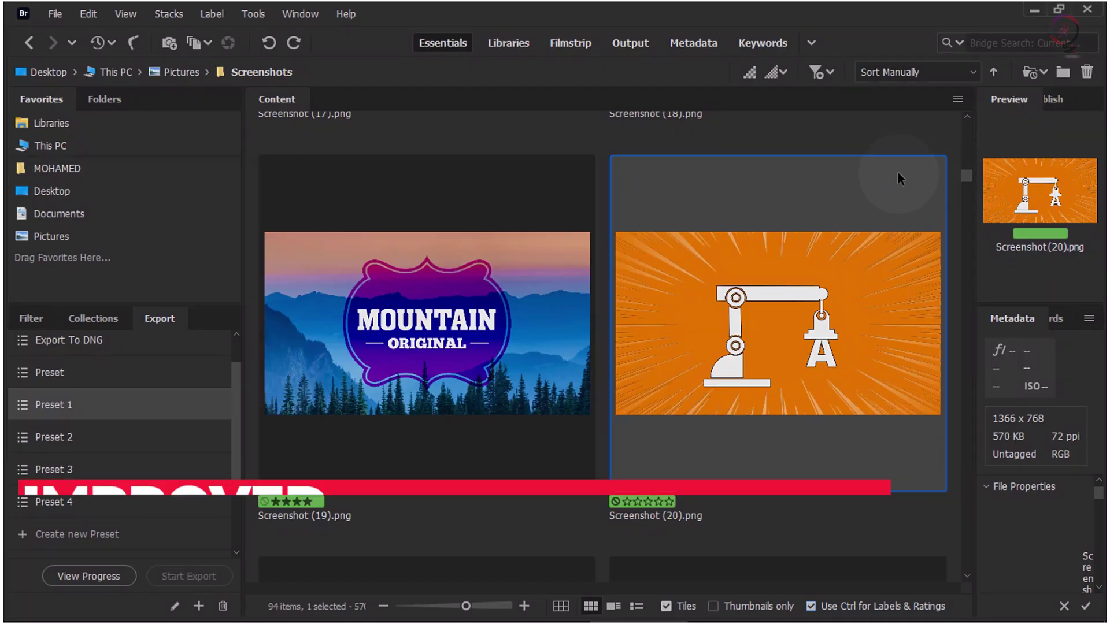
{"action": "left_click", "coordinate": [777, 71]}
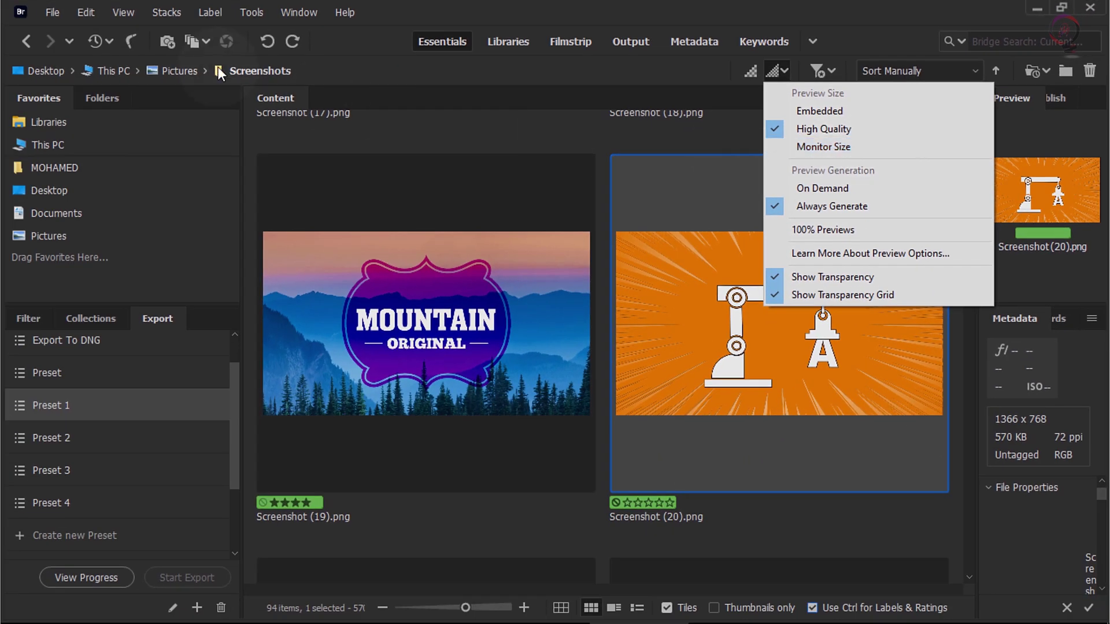
Step: Open Edit > Preferences, close it, then check the preview size and generation options
{"action": "left_click", "coordinate": [79, 15]}
{"action": "left_click", "coordinate": [137, 382]}
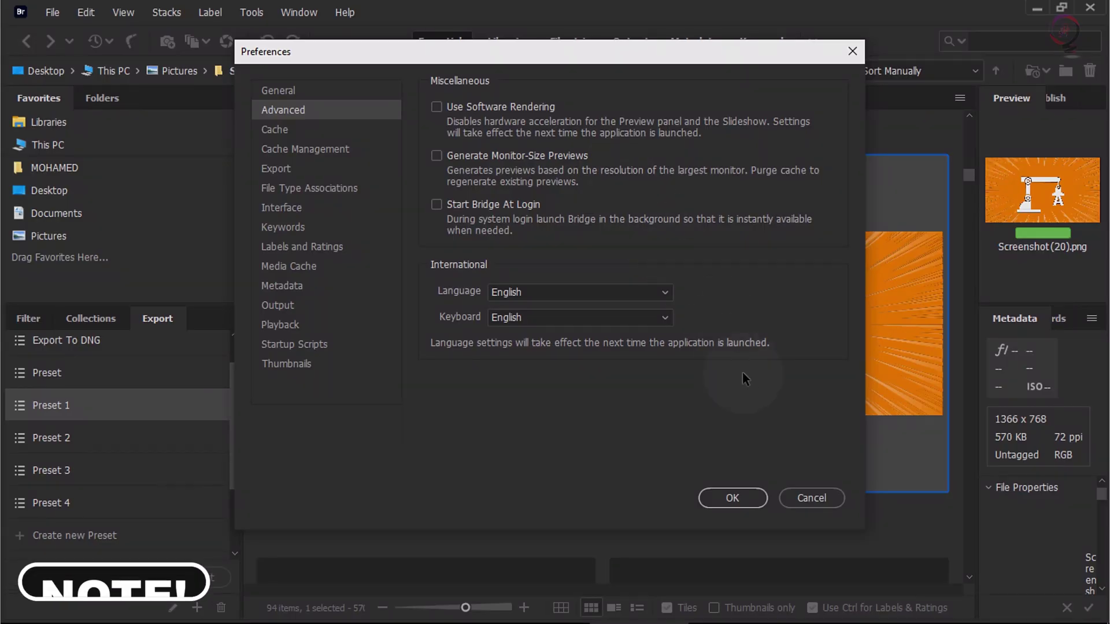
{"action": "left_click", "coordinate": [744, 501]}
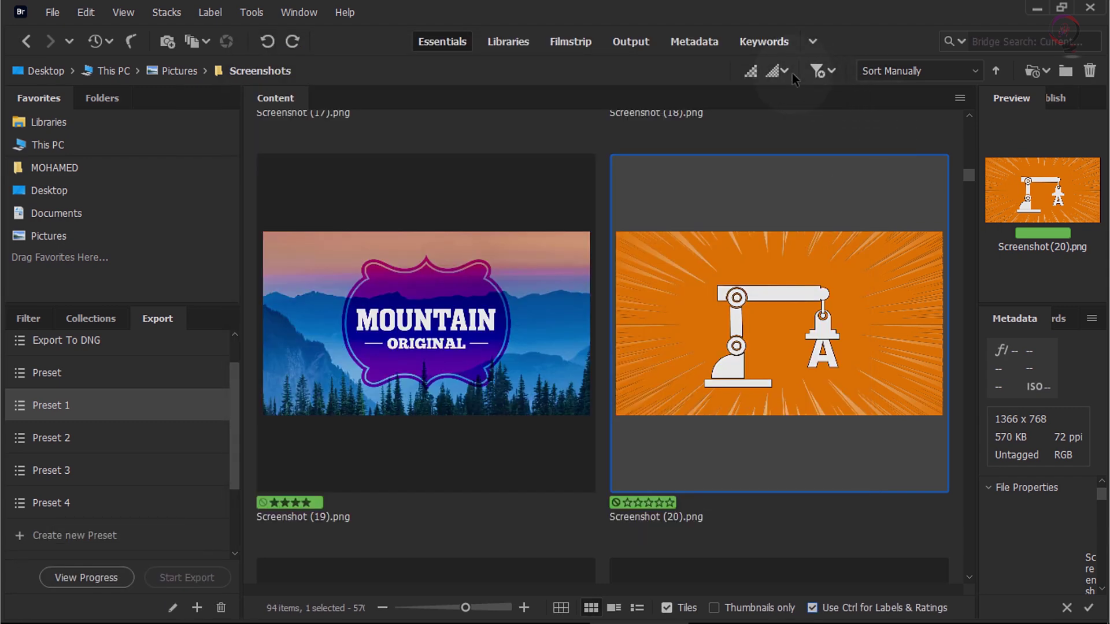
{"action": "left_click", "coordinate": [789, 73]}
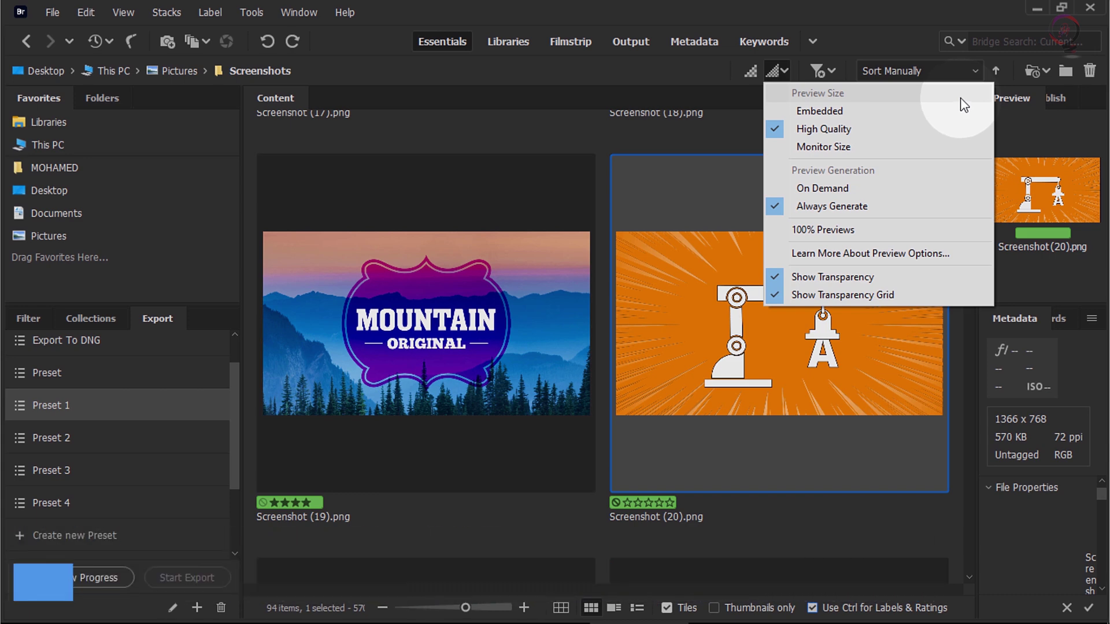
{"action": "left_click", "coordinate": [906, 40]}
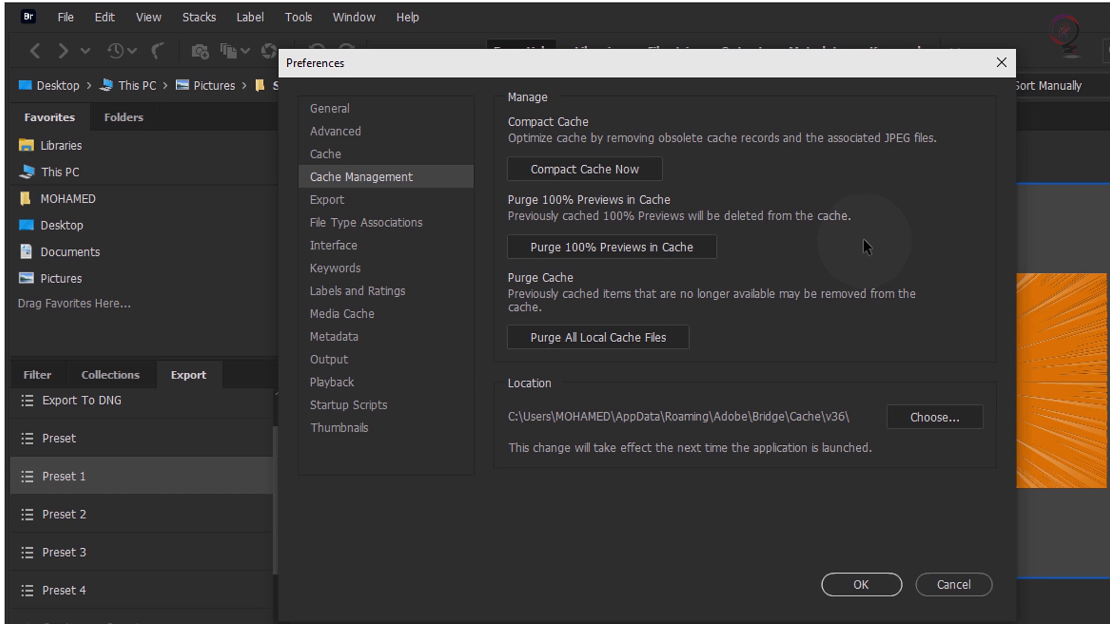
Step: Enable 100% Previews from the preview quality menu and acknowledge its notice
{"action": "left_click", "coordinate": [939, 584]}
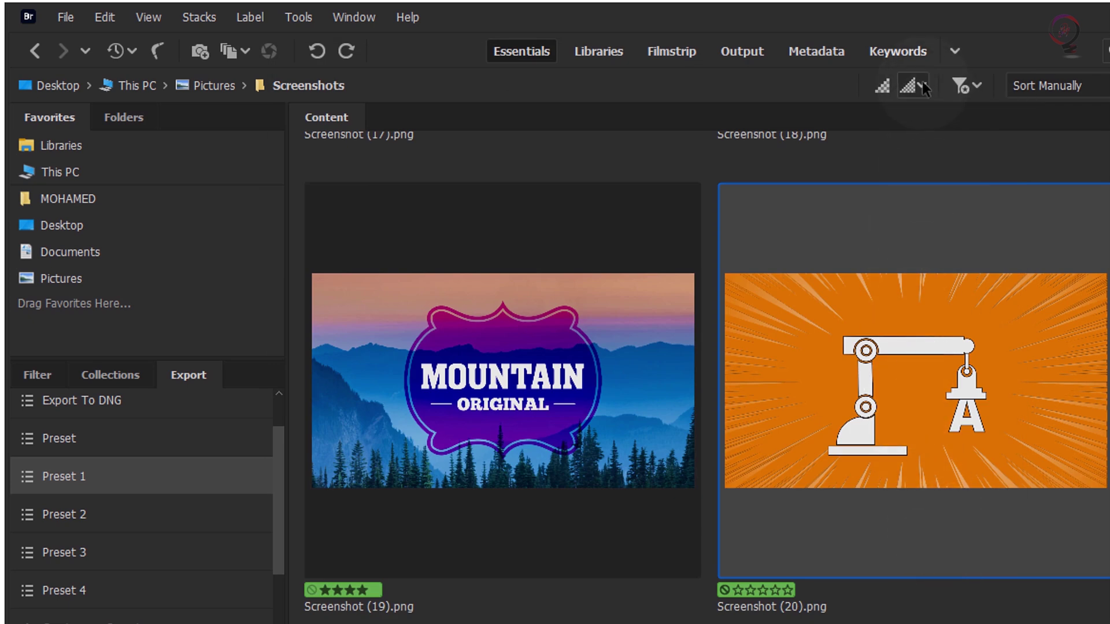
{"action": "left_click", "coordinate": [921, 81]}
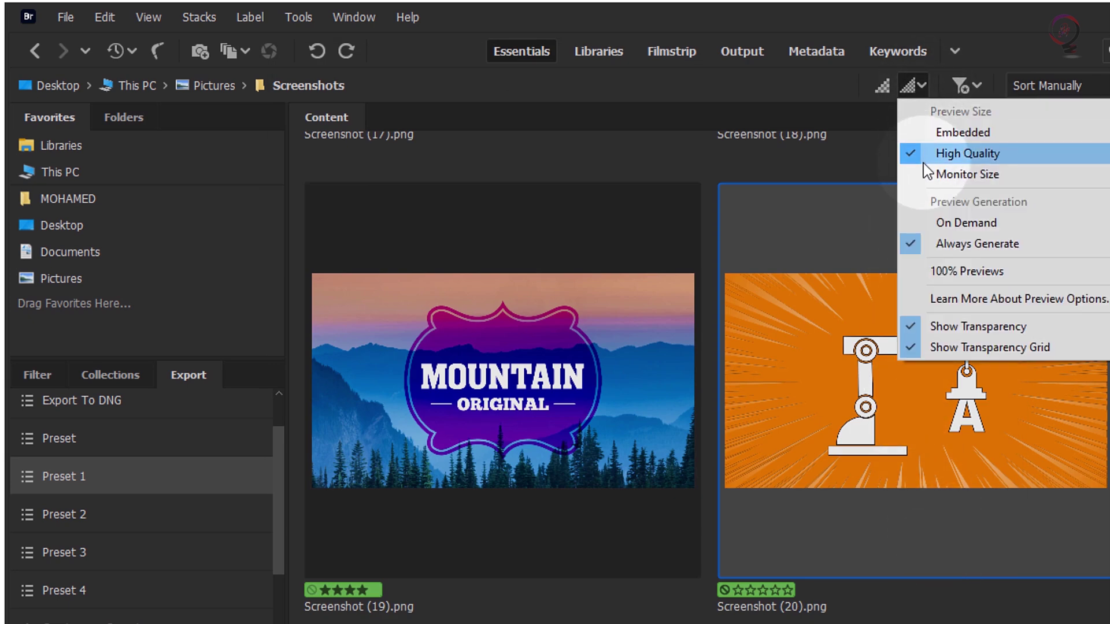
{"action": "left_click", "coordinate": [919, 273]}
{"action": "left_click", "coordinate": [693, 400]}
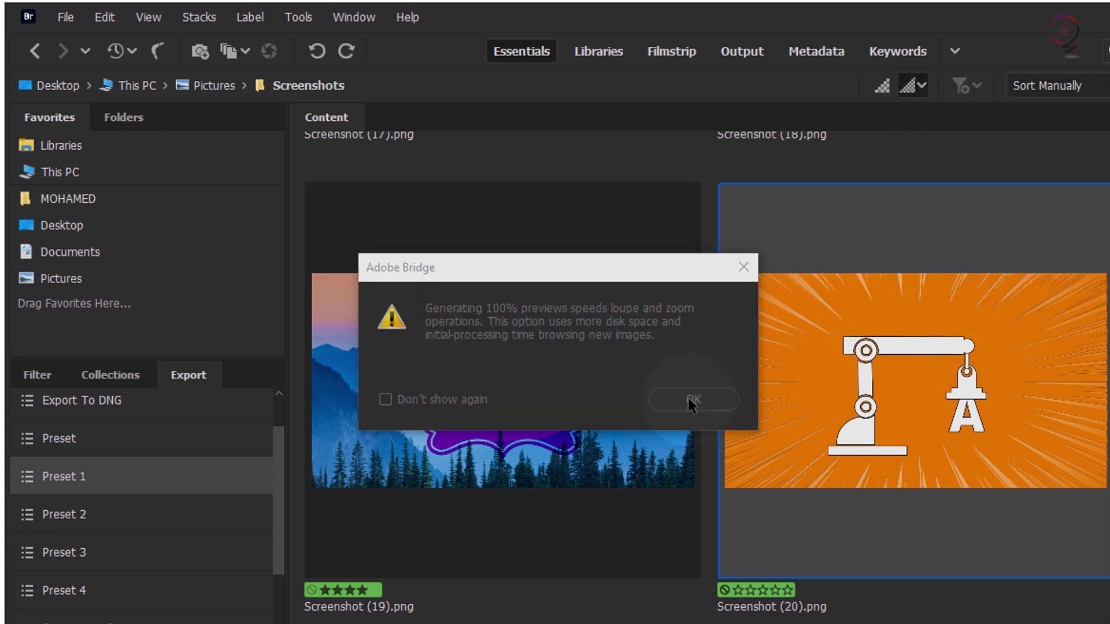
{"action": "left_click", "coordinate": [920, 95]}
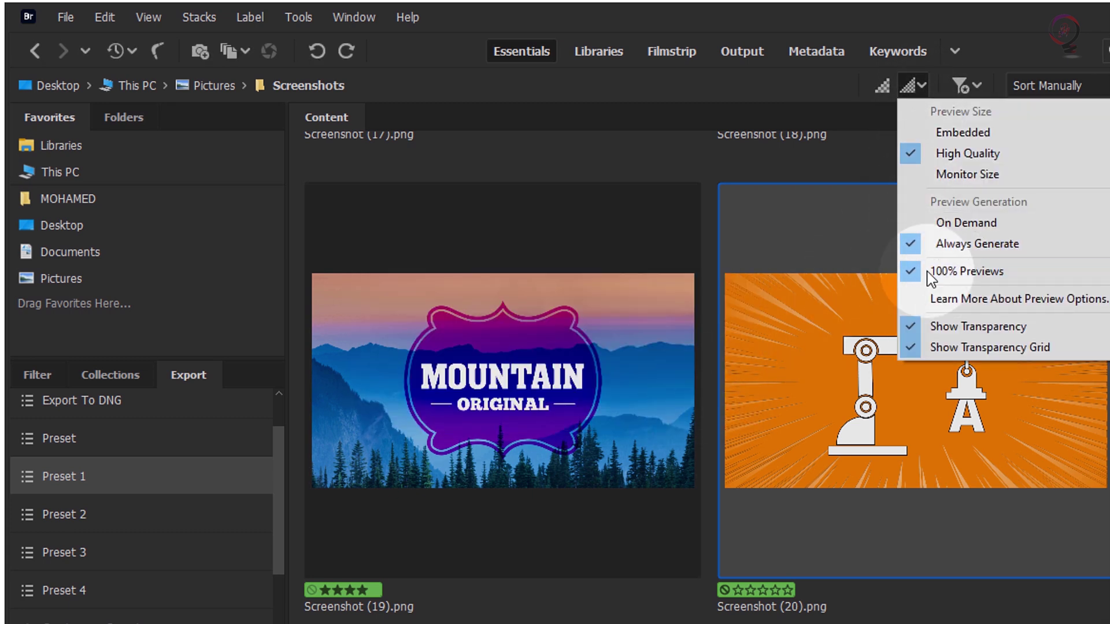
{"action": "left_click", "coordinate": [929, 173]}
{"action": "left_click", "coordinate": [890, 387]}
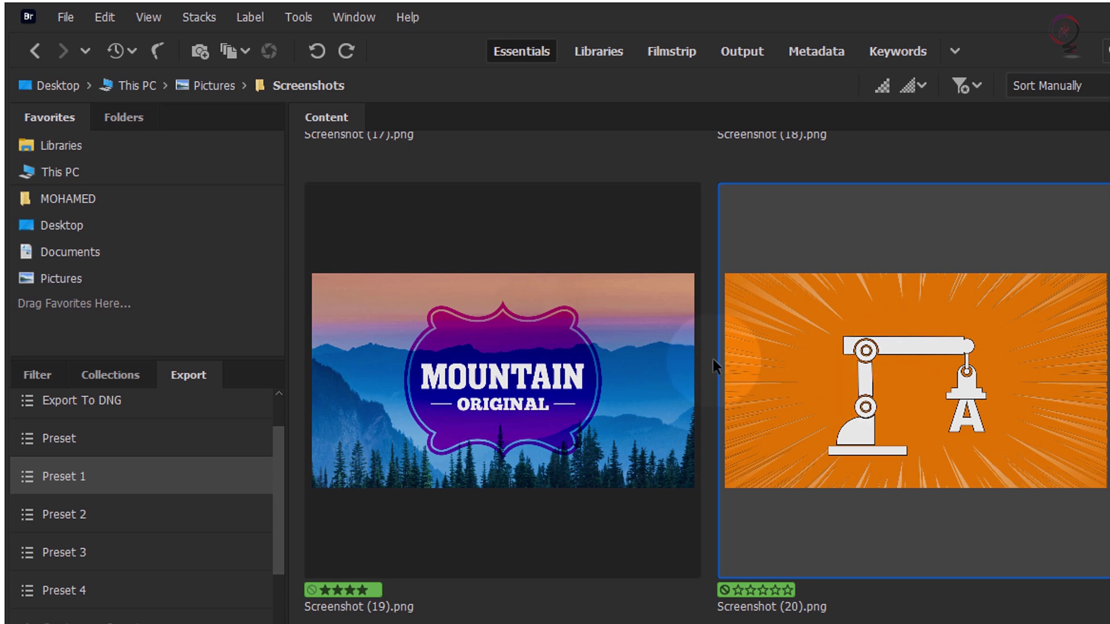
Step: Purge 100% Previews in Cache under Preferences > Cache Management, confirm, and click OK
{"action": "left_click", "coordinate": [106, 18]}
{"action": "left_click", "coordinate": [137, 444]}
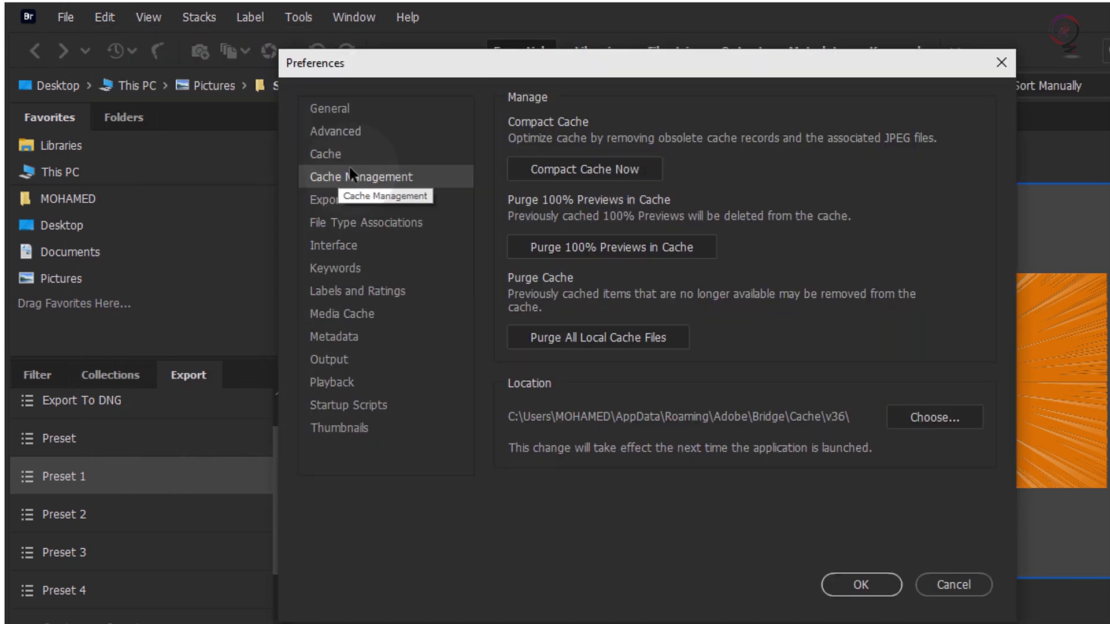
{"action": "left_click", "coordinate": [428, 174]}
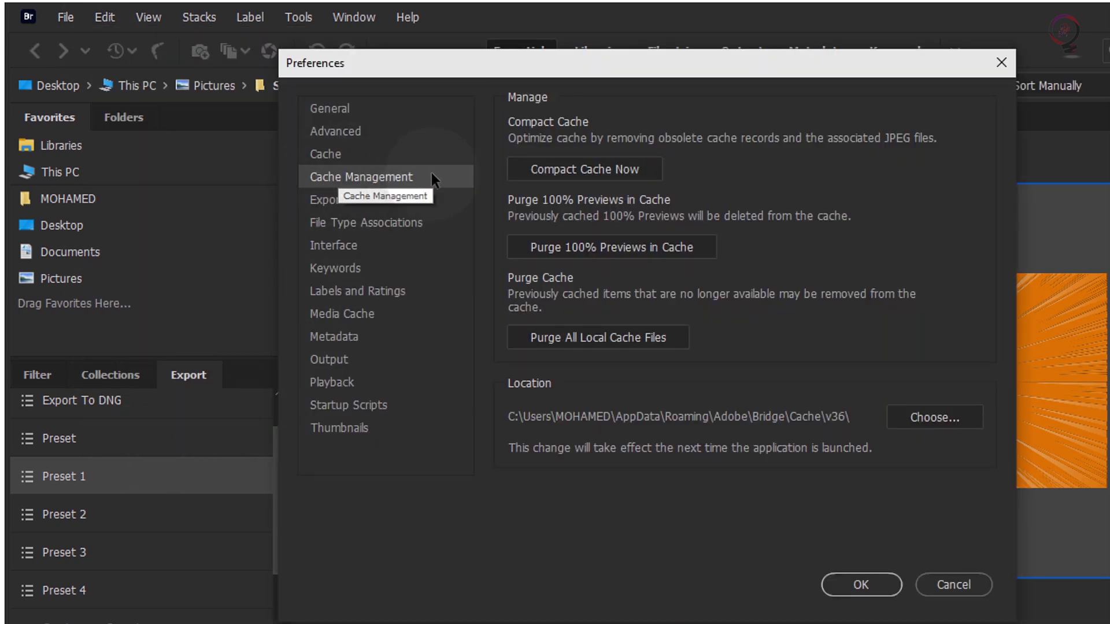
{"action": "left_click", "coordinate": [663, 252]}
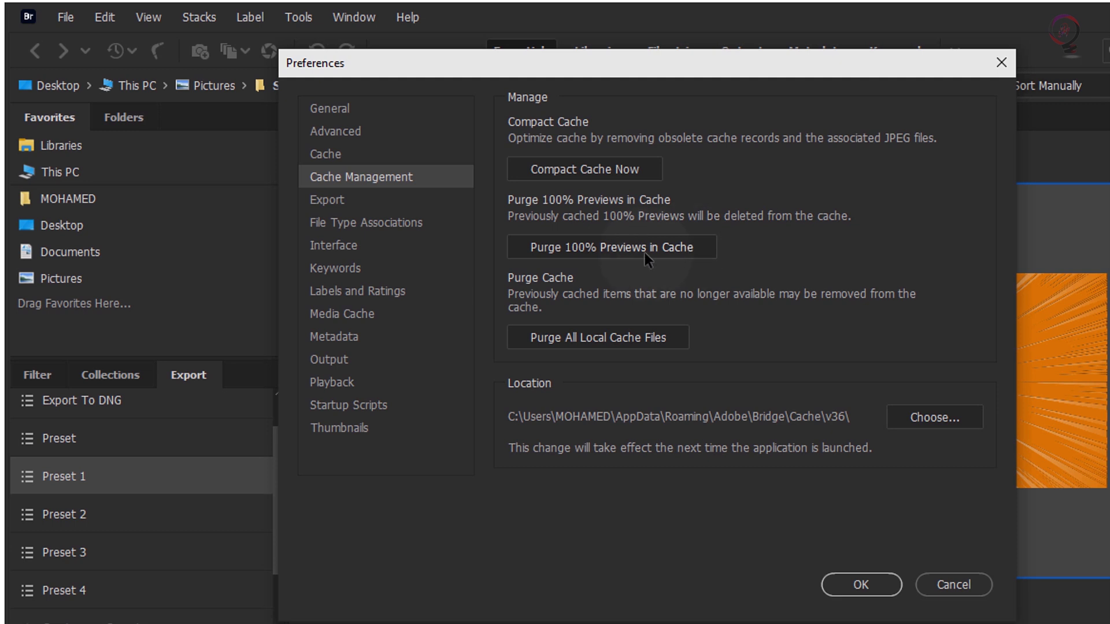
{"action": "left_click", "coordinate": [693, 249]}
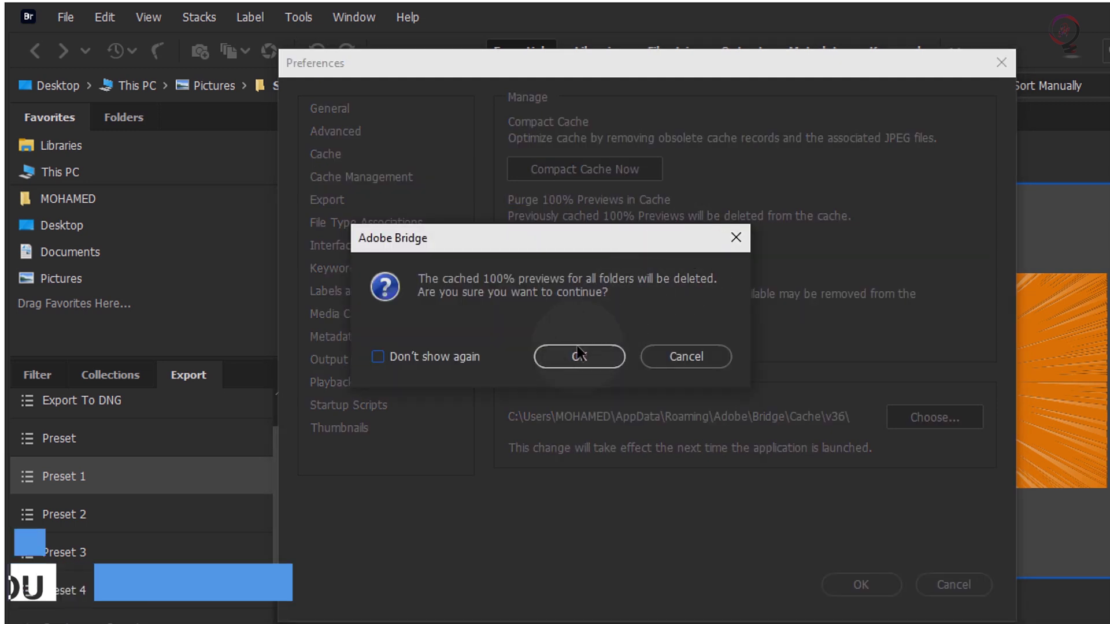
{"action": "left_click", "coordinate": [567, 363]}
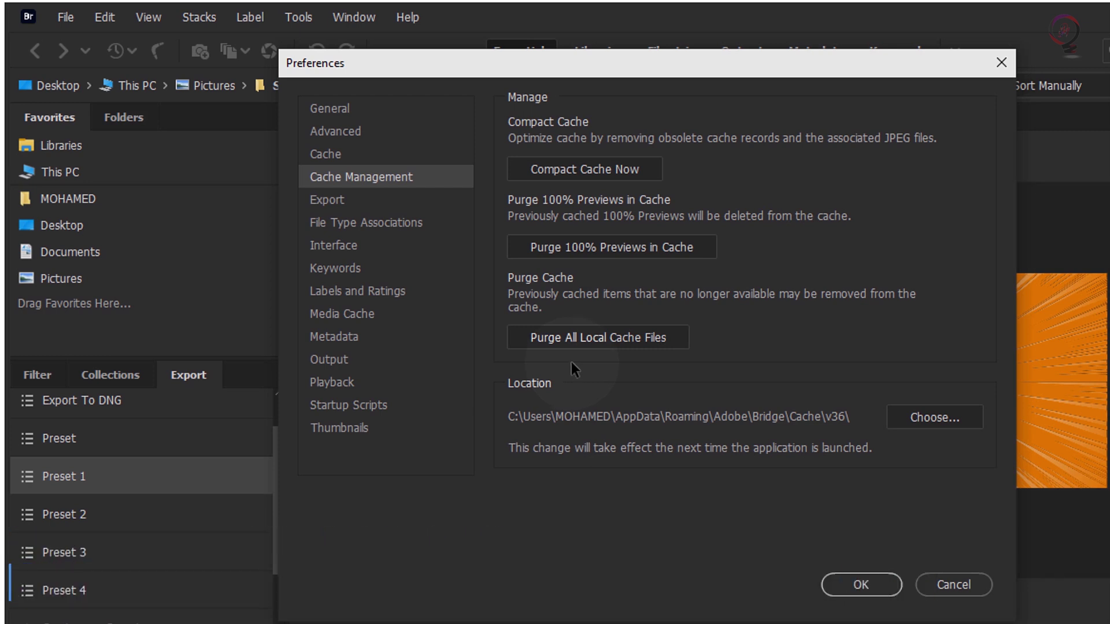
{"action": "left_click", "coordinate": [847, 586]}
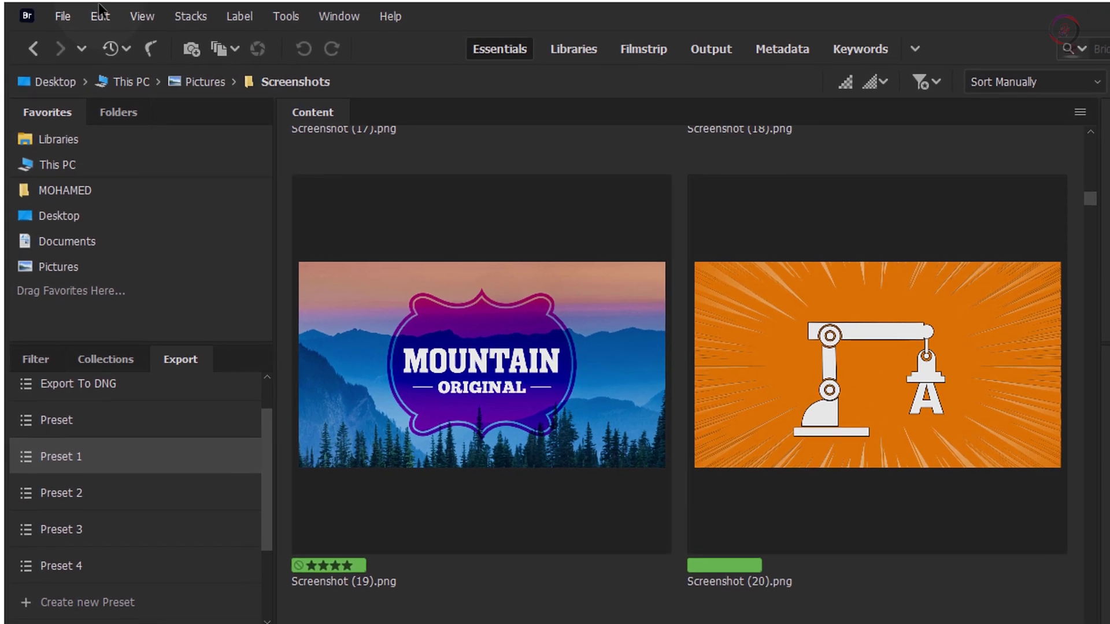
Step: Set the Cache Size slider in Preferences > Cache to 19 GB and apply with OK
{"action": "left_click", "coordinate": [90, 17]}
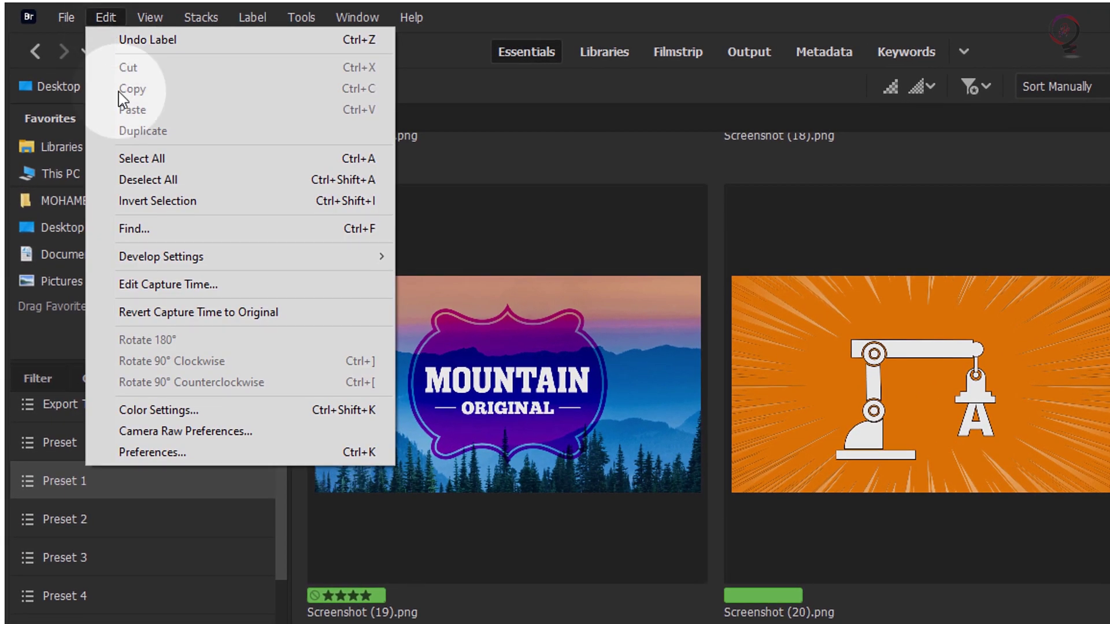
{"action": "left_click", "coordinate": [151, 379]}
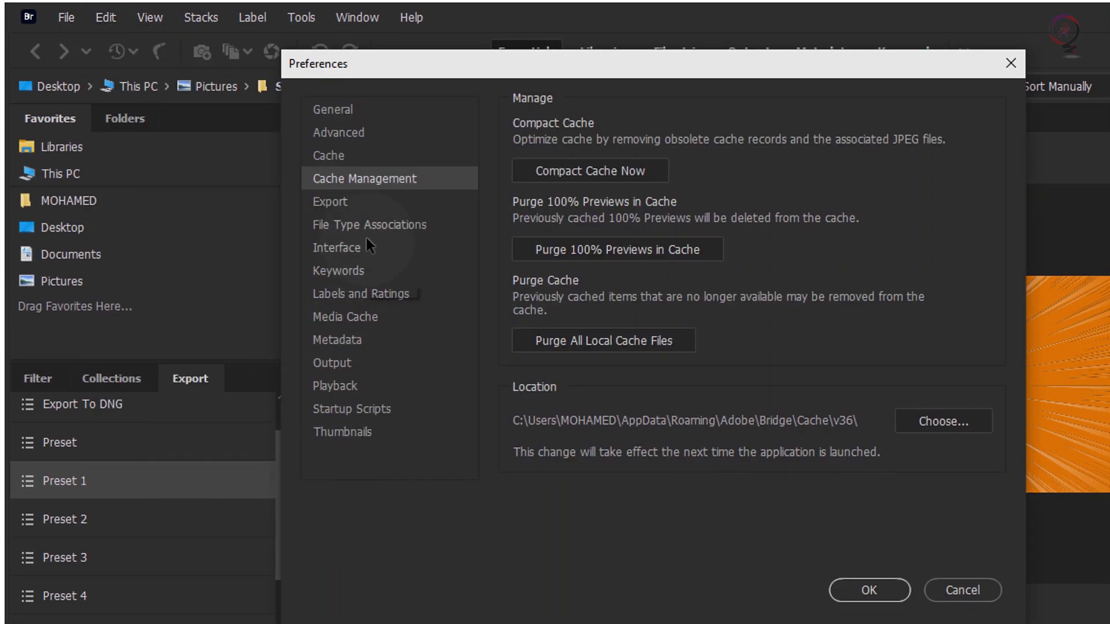
{"action": "left_click", "coordinate": [363, 155]}
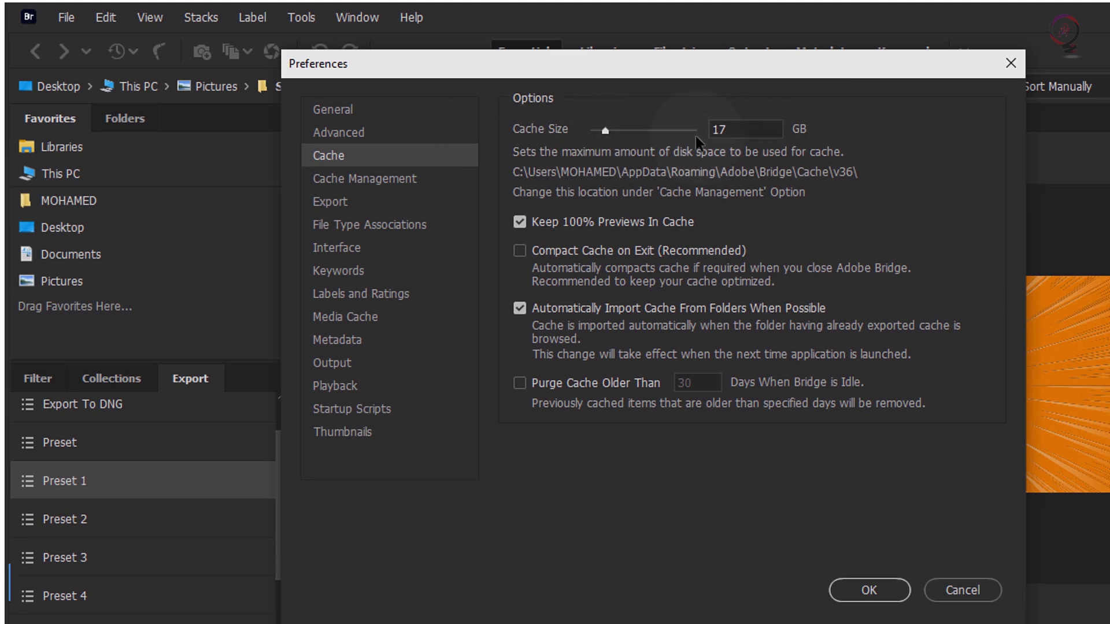
{"action": "left_click_drag", "start_coordinate": [604, 133], "coordinate": [606, 133]}
{"action": "left_click", "coordinate": [870, 597]}
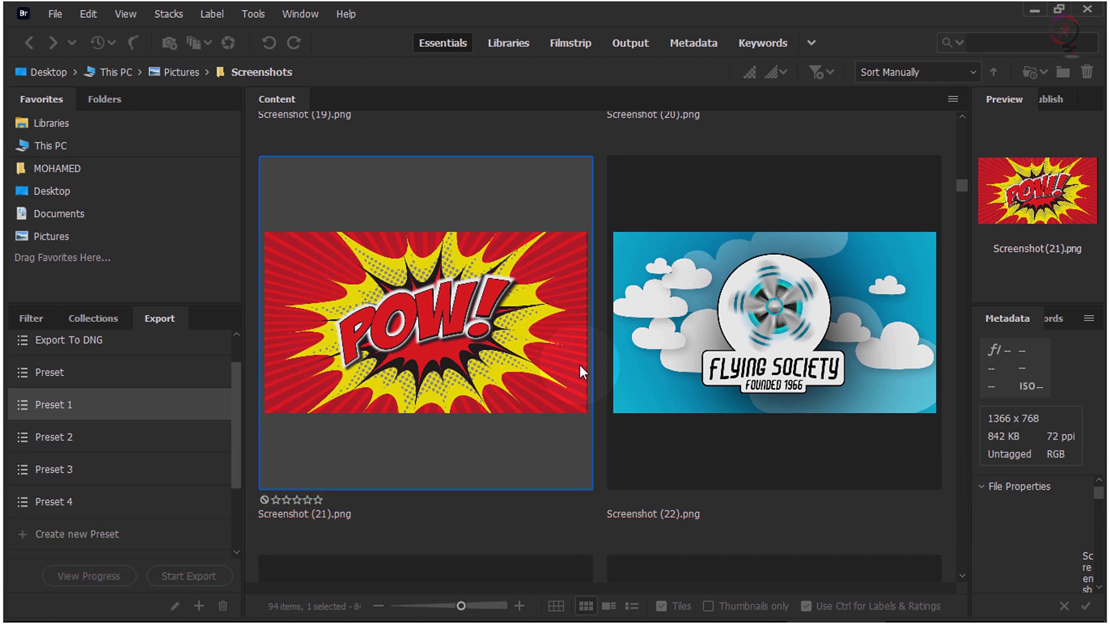
Step: View Help > About Bridge (version 11.0.0.83), close it, and reopen the Help menu
{"action": "left_click", "coordinate": [346, 15]}
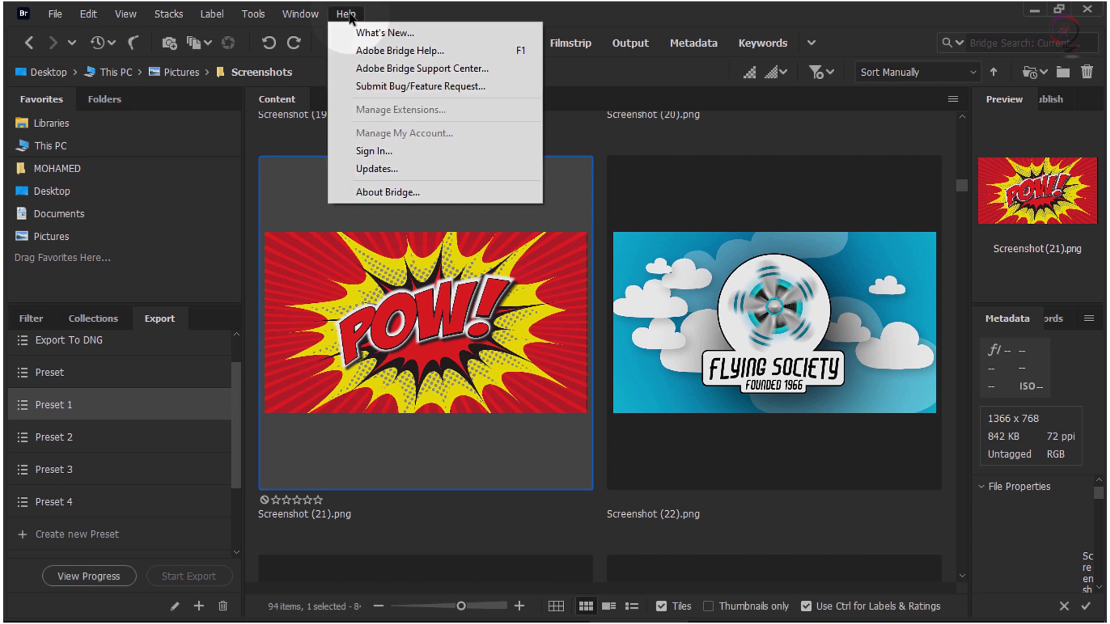
{"action": "left_click", "coordinate": [391, 193]}
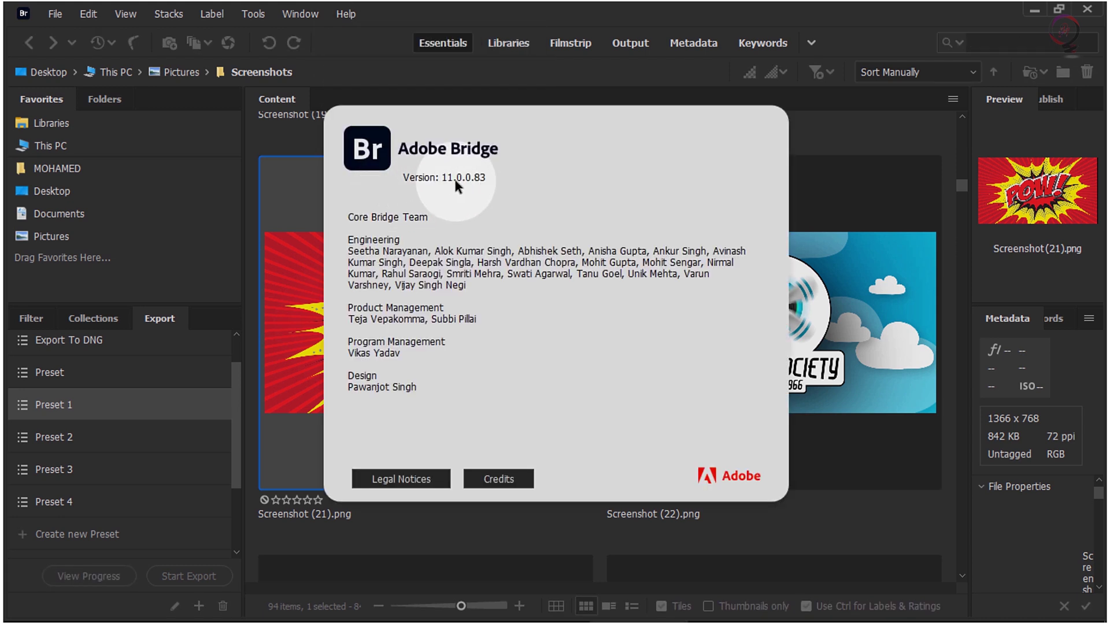
{"action": "left_click", "coordinate": [525, 183]}
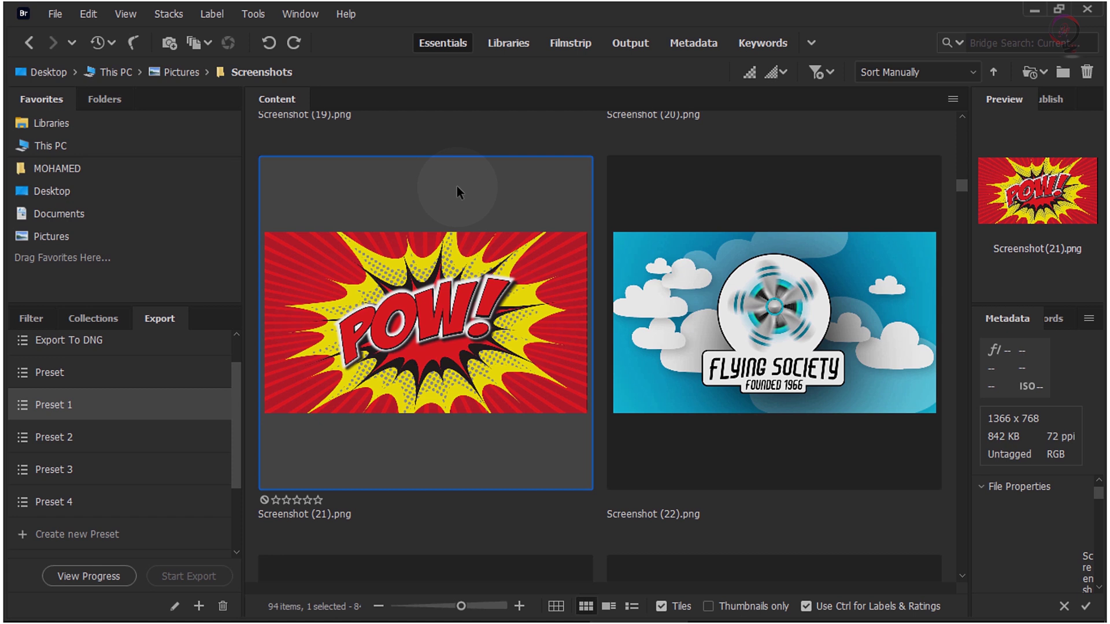
{"action": "left_click", "coordinate": [345, 13]}
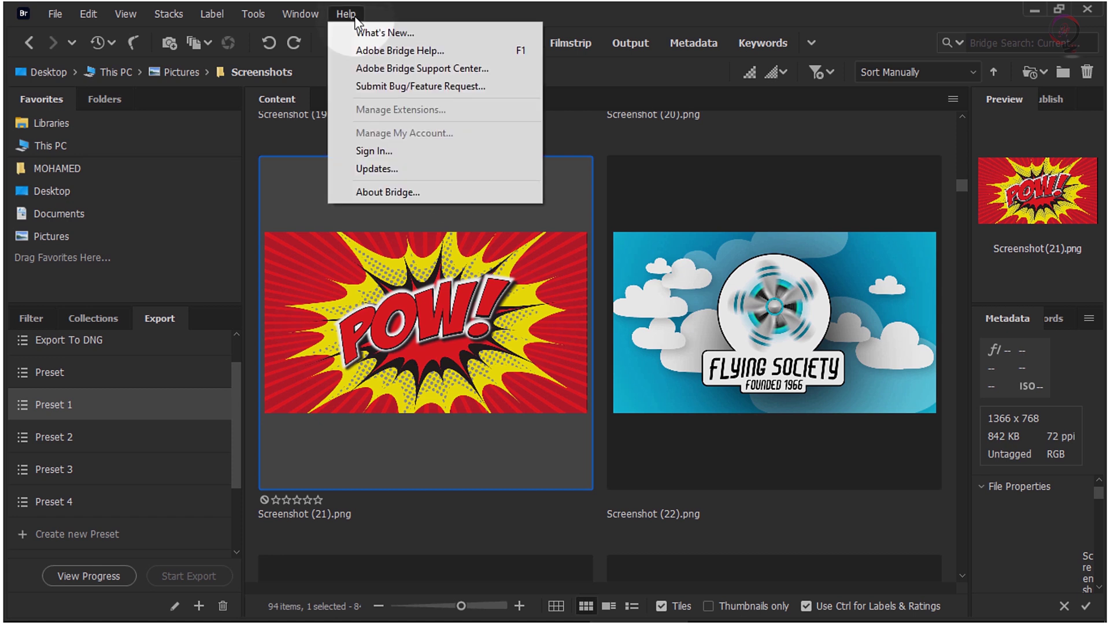